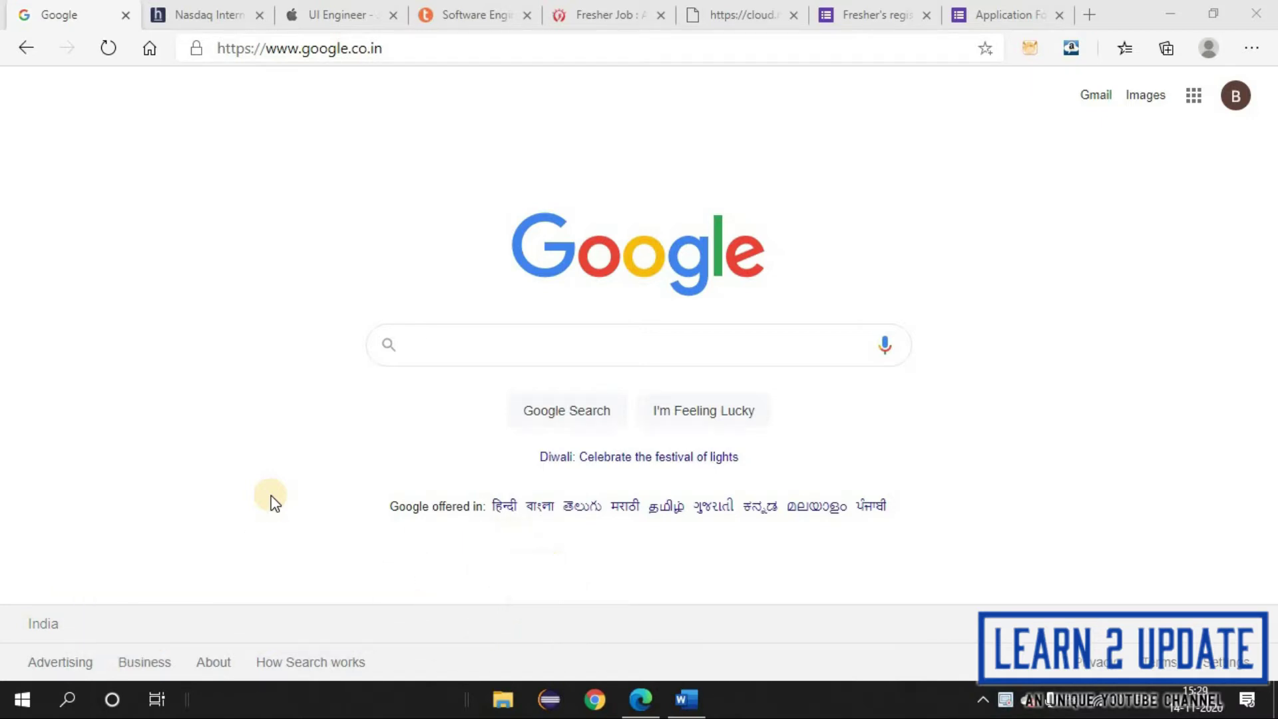
Open the Nasdaq Intern Hiring Challenge 2020 page and highlight the analytical MCQ line.
click(185, 12)
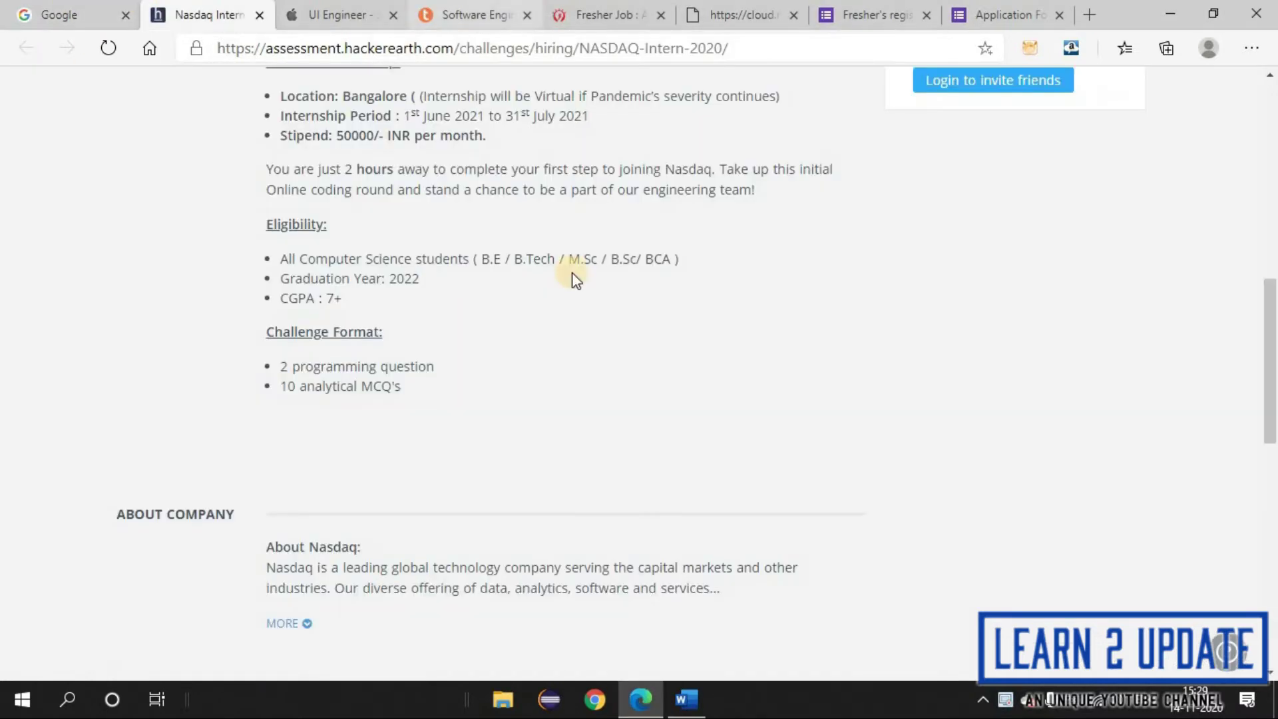
scroll(680, 486, up, 3)
scroll(680, 487, up, 5)
scroll(798, 579, down, 1)
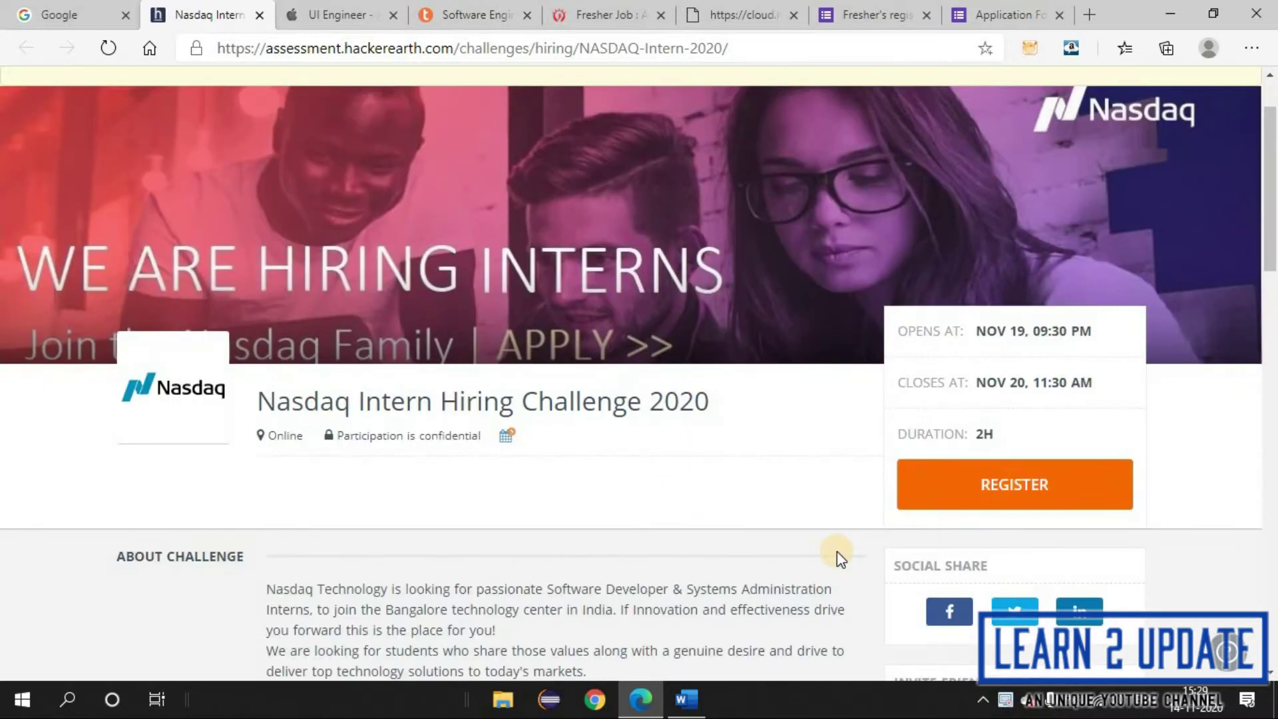
scroll(313, 533, down, 1)
scroll(109, 545, down, 1)
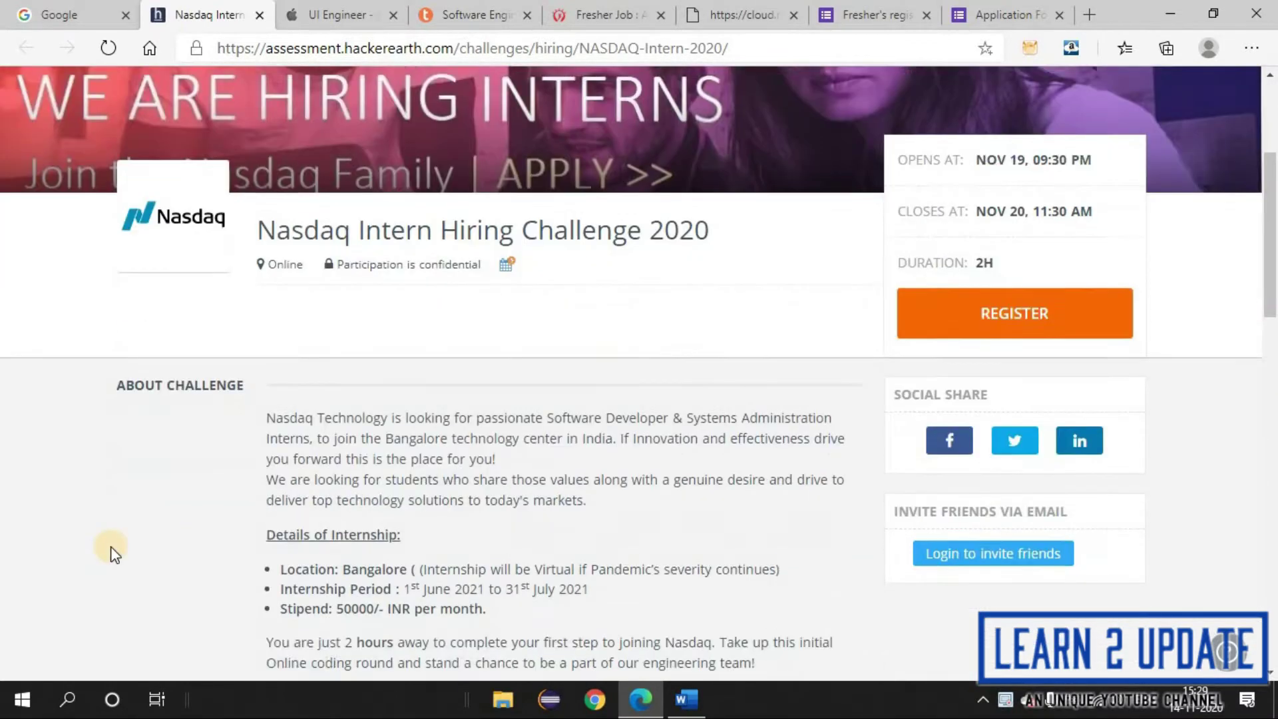
scroll(114, 554, down, 1)
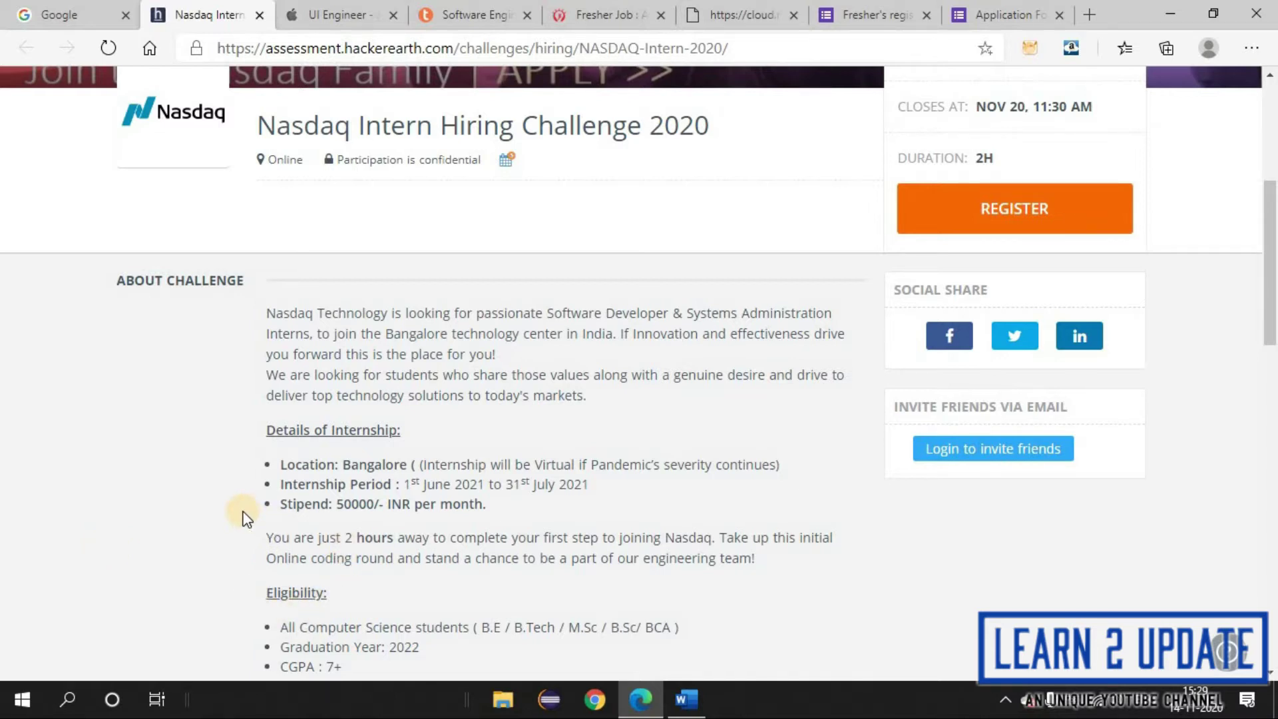
scroll(245, 518, down, 2)
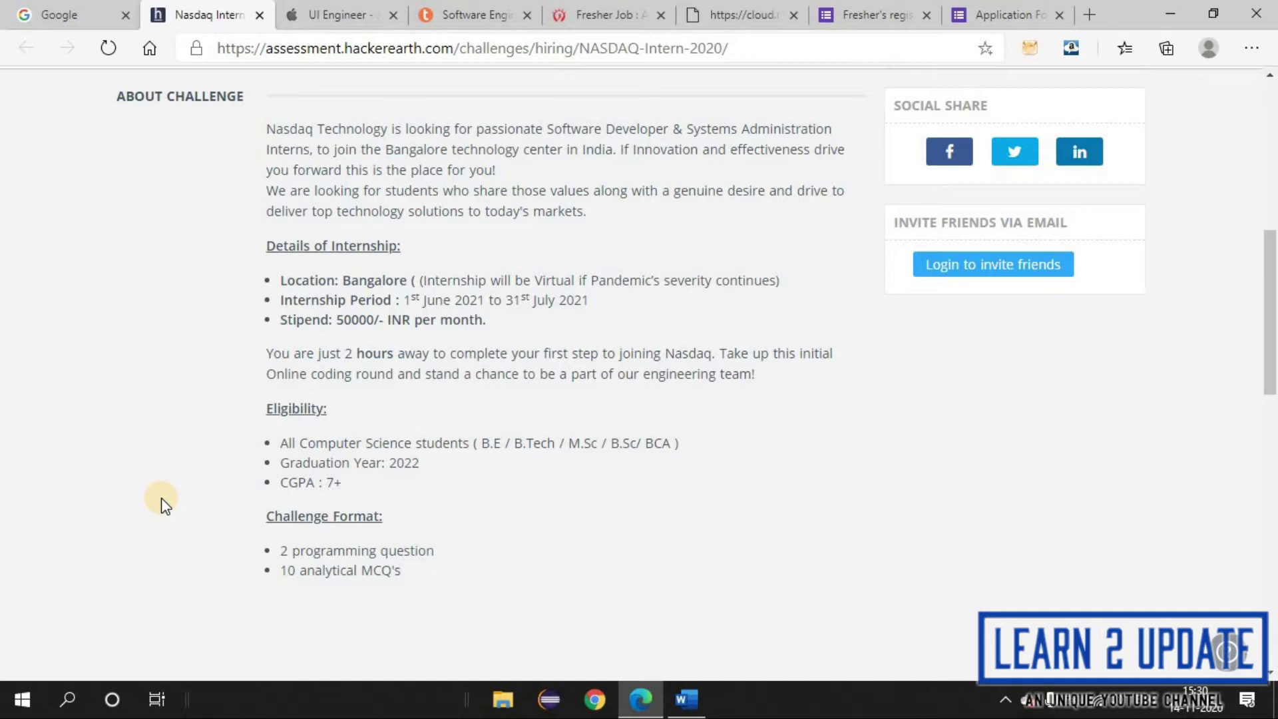
drag(392, 583, 283, 561)
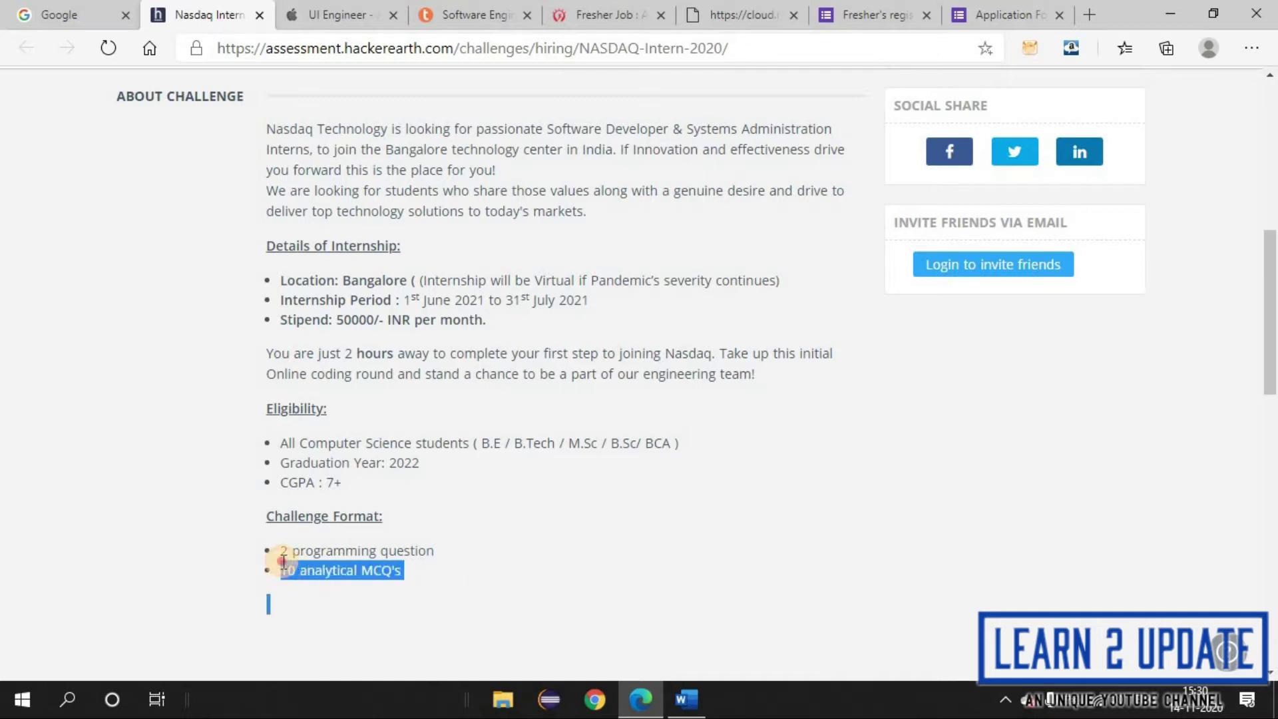
click(105, 548)
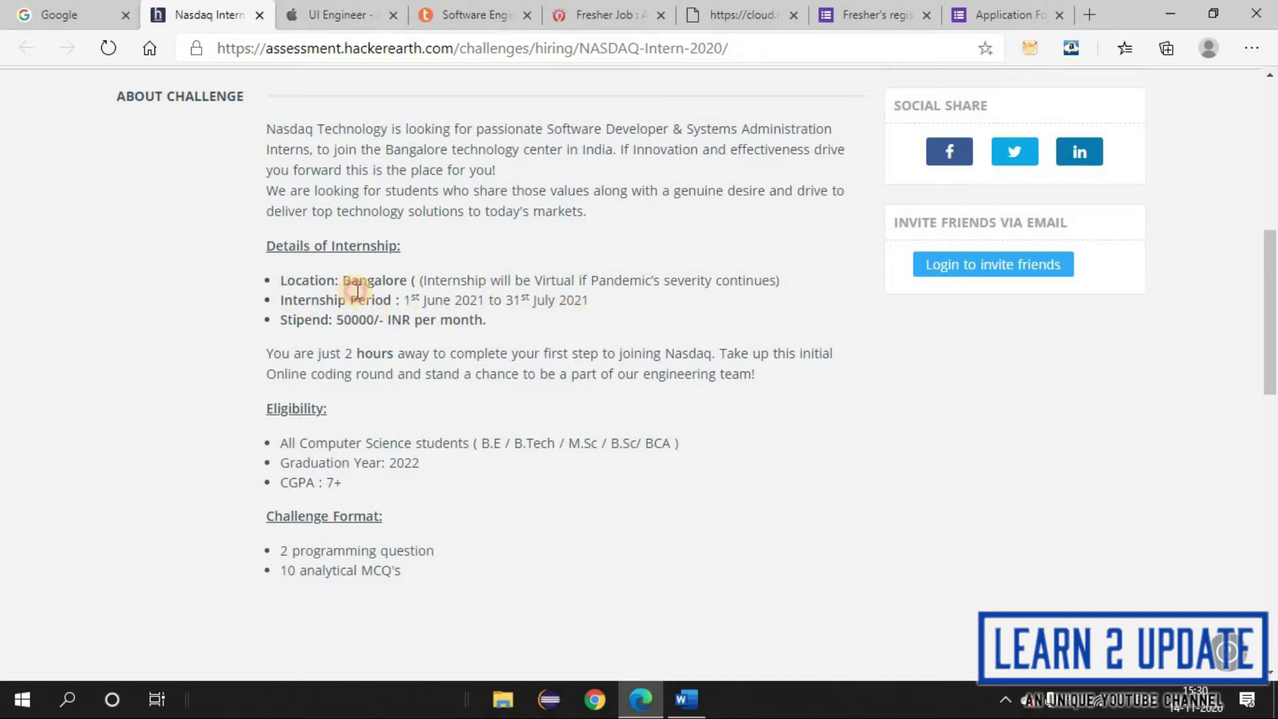
Highlight the Bangalore location and the internship period dates.
double_click(357, 293)
click(357, 281)
double_click(356, 281)
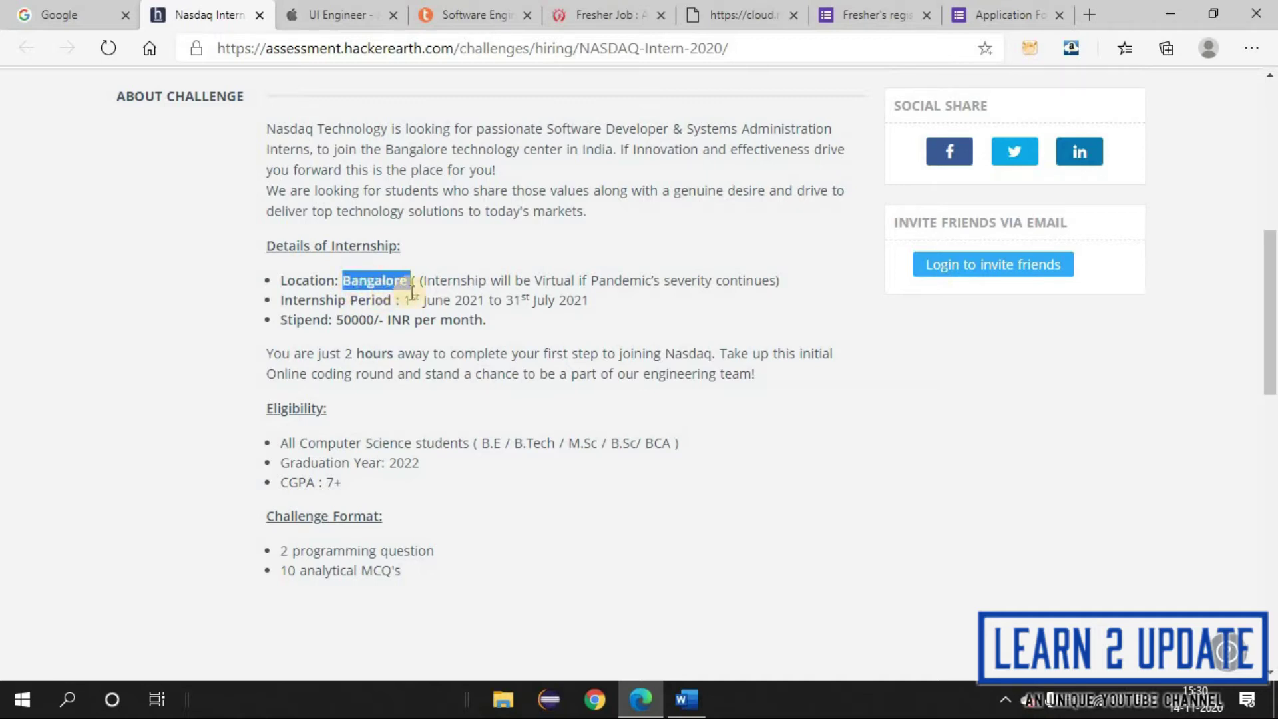
double_click(399, 300)
drag(466, 293, 609, 310)
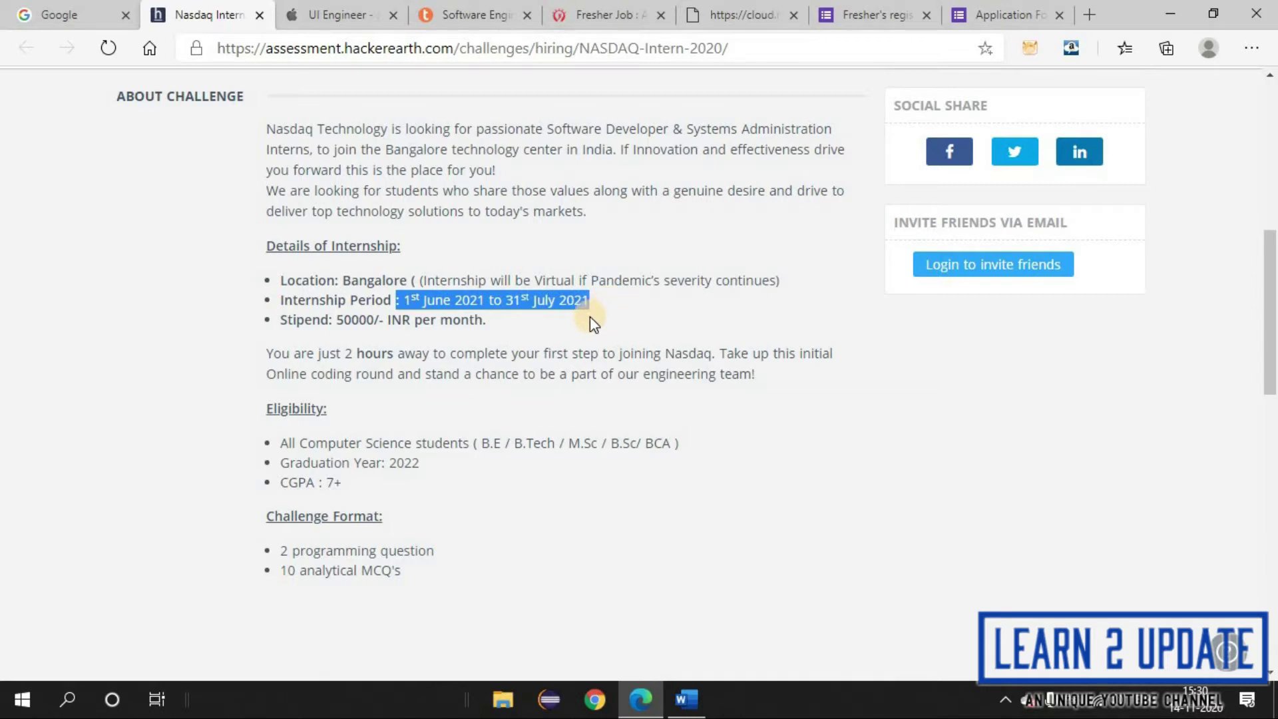
scroll(209, 415, up, 5)
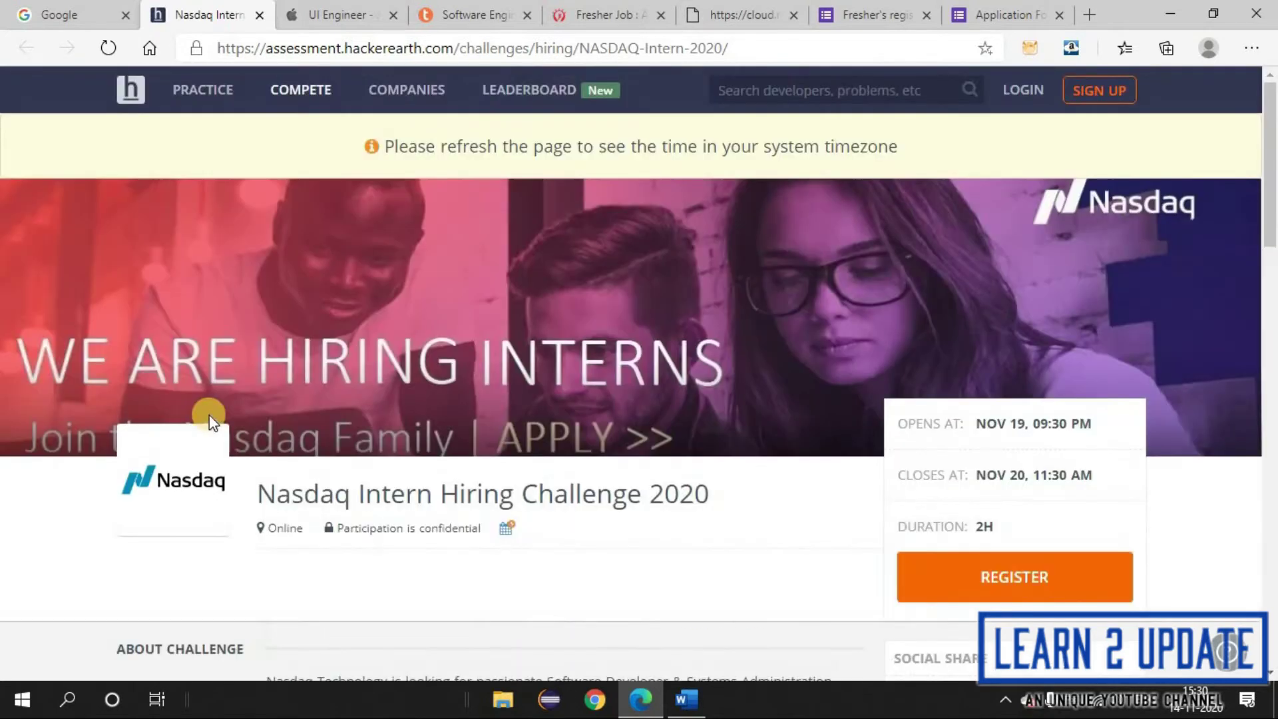
Open the Apple UI Engineer posting and highlight its six Key Qualifications bullets.
click(336, 13)
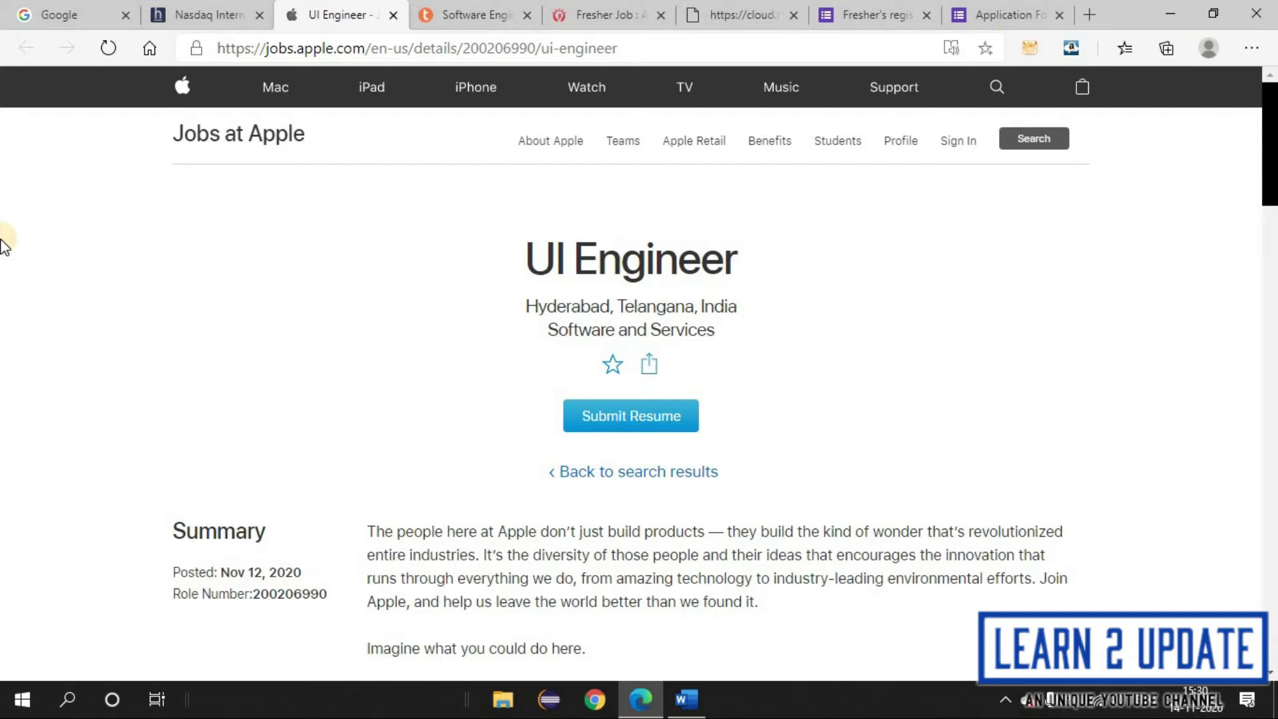
scroll(3, 242, down, 1)
scroll(3, 242, down, 1)
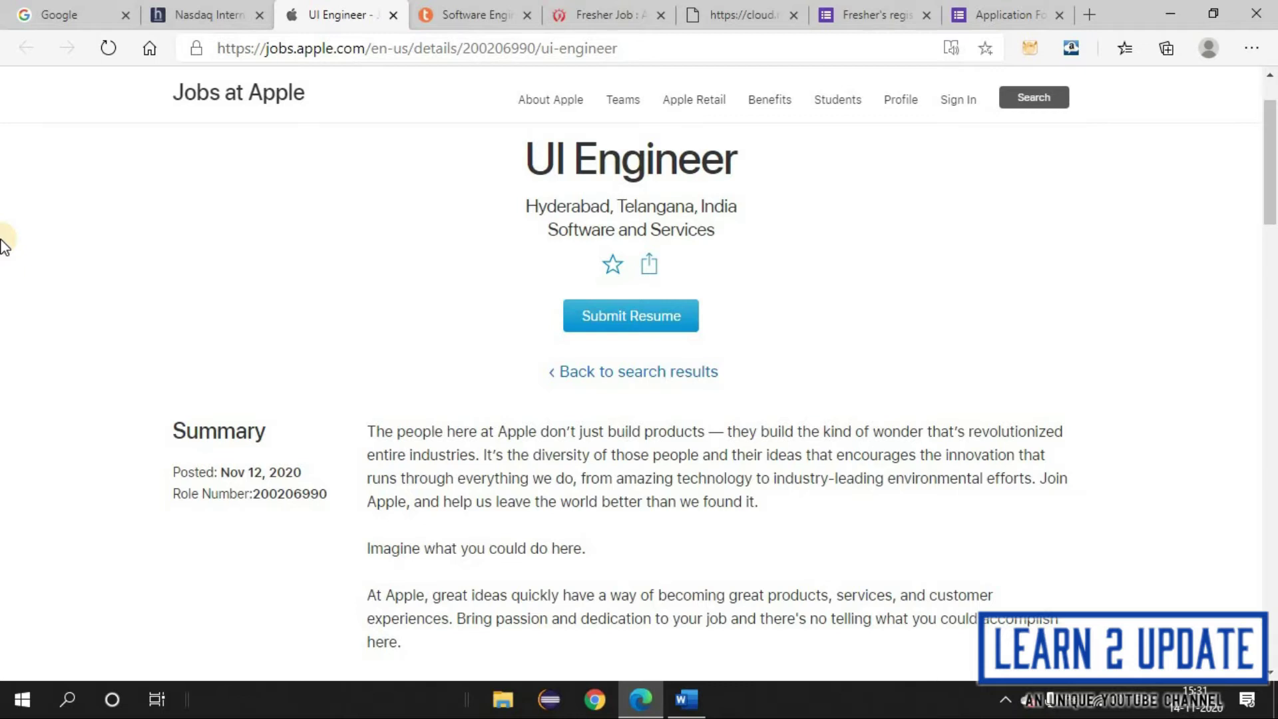
scroll(3, 244, down, 2)
scroll(2, 245, down, 3)
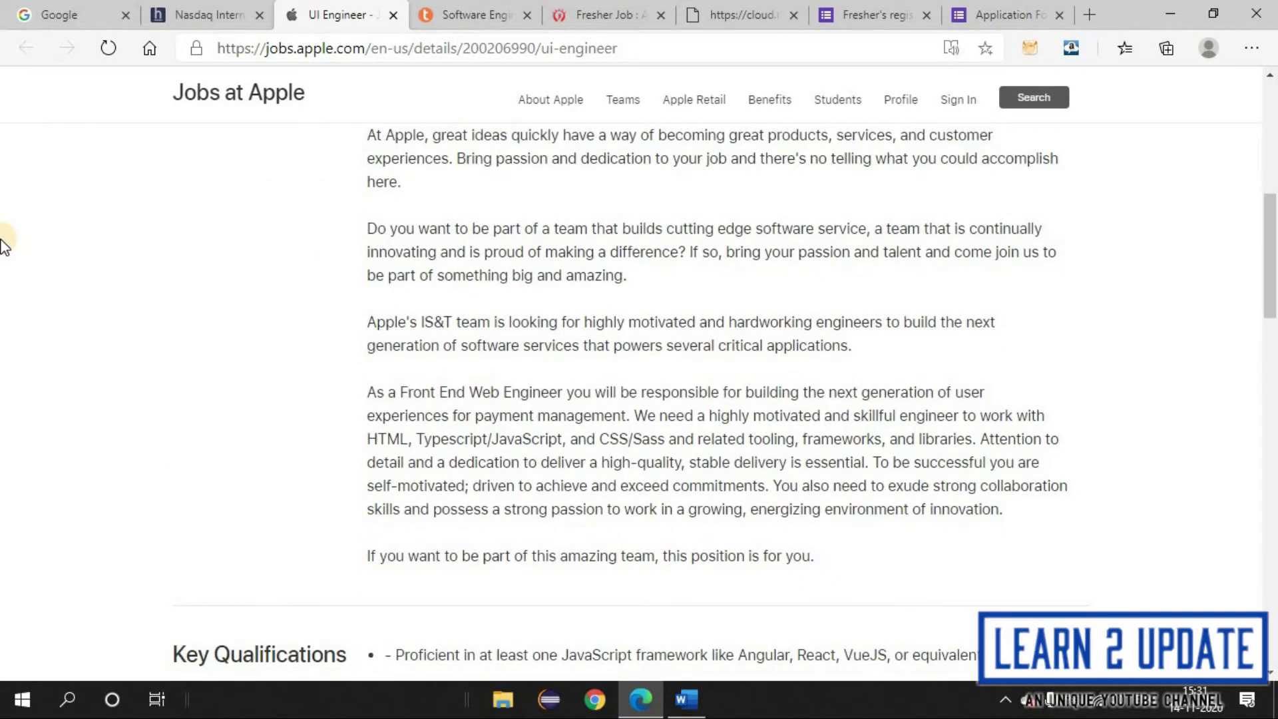
scroll(3, 245, up, 3)
scroll(4, 245, down, 2)
scroll(4, 245, down, 5)
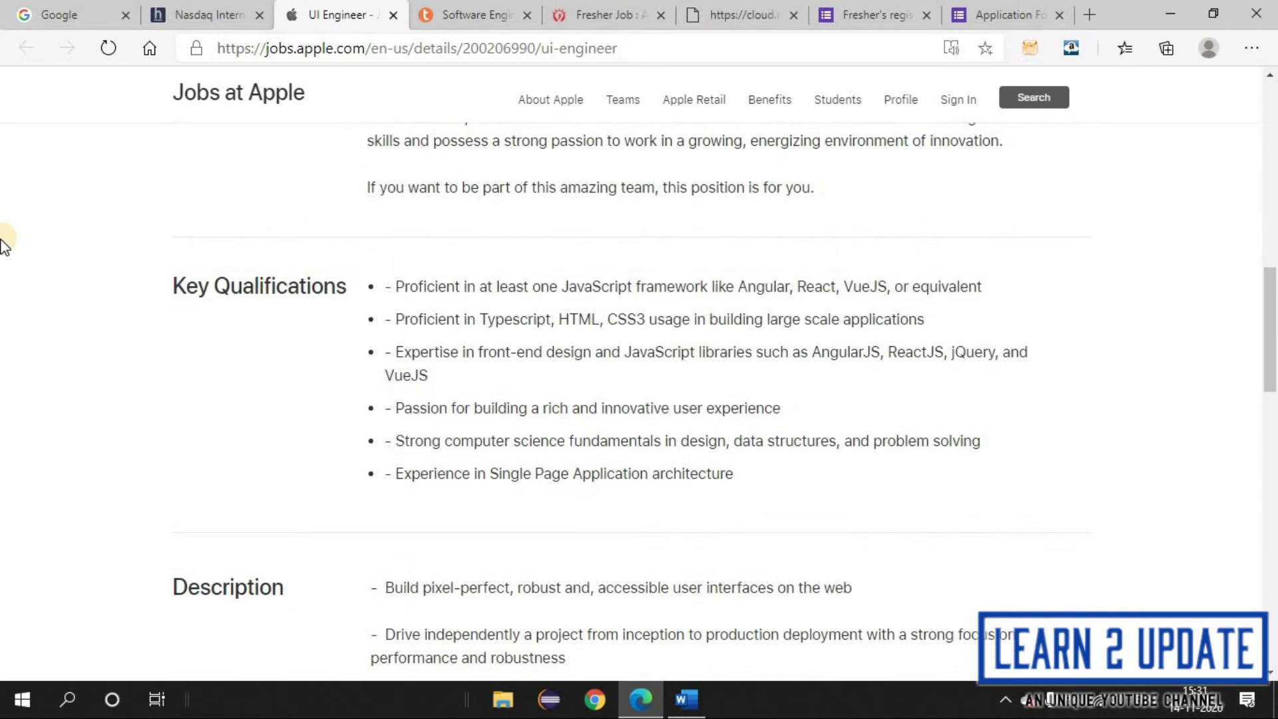
scroll(4, 245, down, 10)
scroll(3, 245, up, 4)
scroll(3, 245, up, 4)
scroll(4, 245, up, 3)
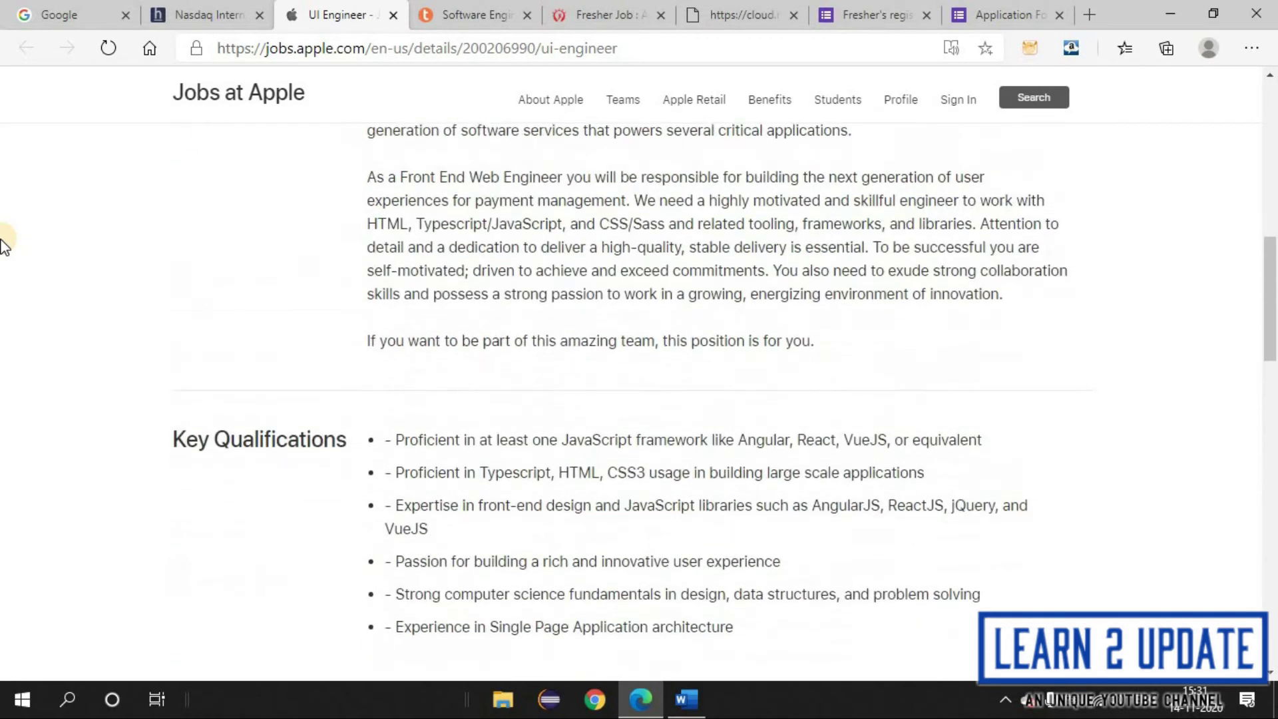
scroll(3, 245, down, 3)
scroll(3, 245, up, 1)
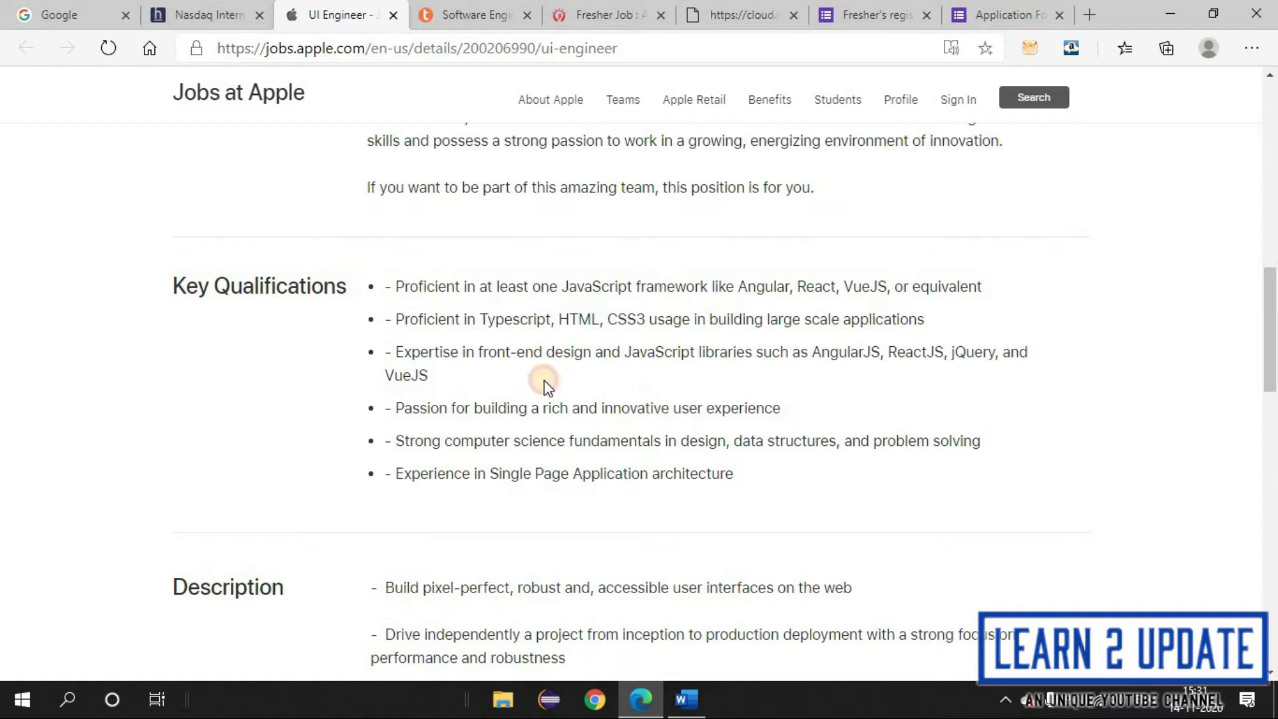
drag(739, 480, 294, 302)
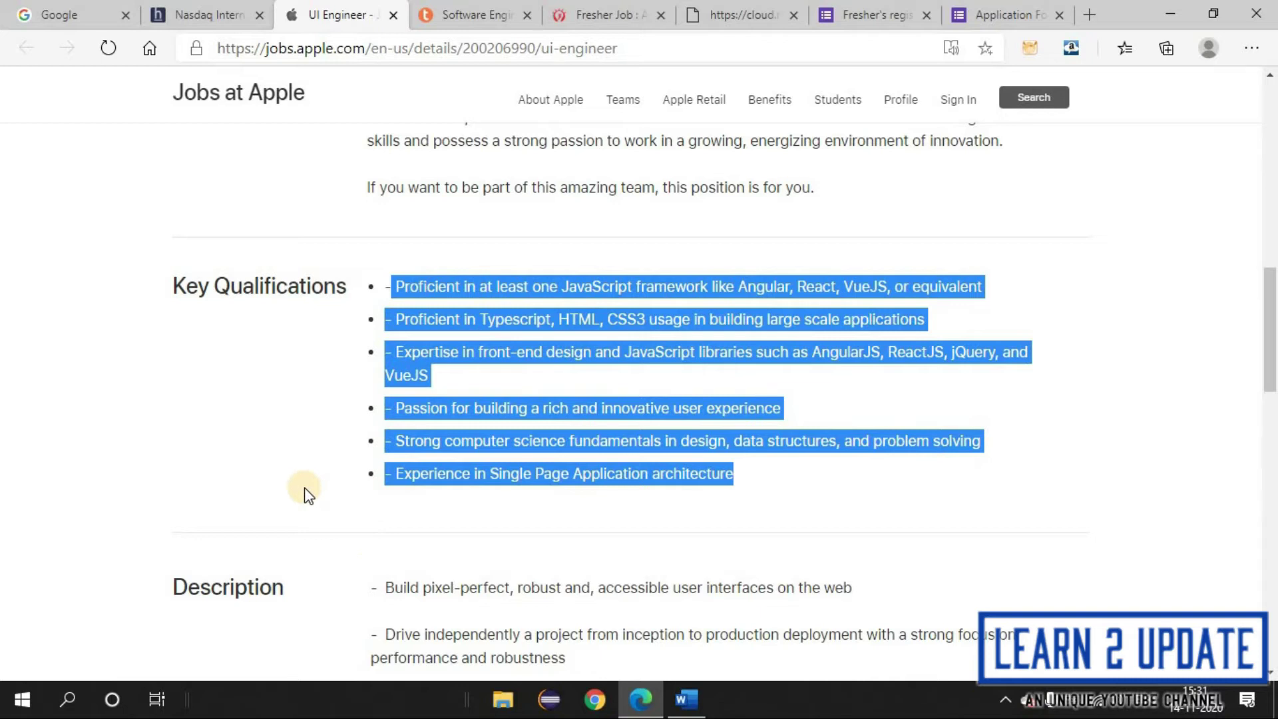
scroll(234, 465, down, 4)
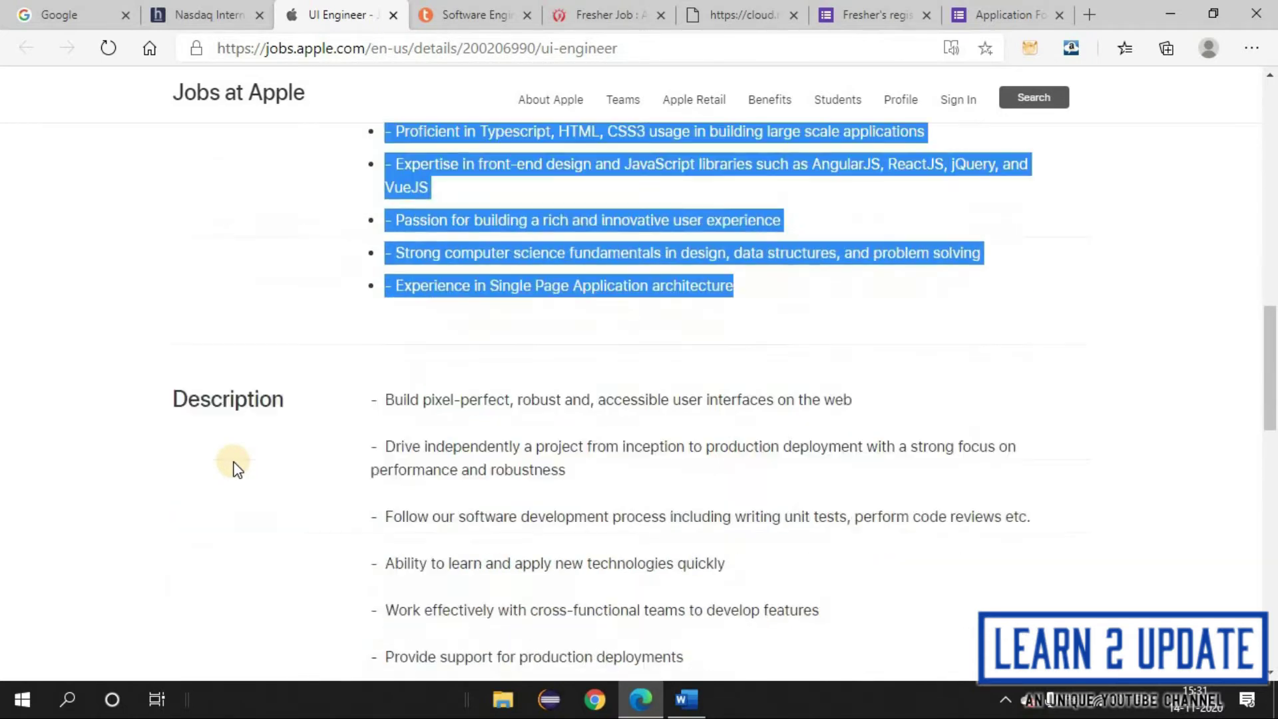
scroll(220, 443, down, 2)
scroll(221, 443, up, 4)
scroll(215, 422, down, 4)
click(214, 418)
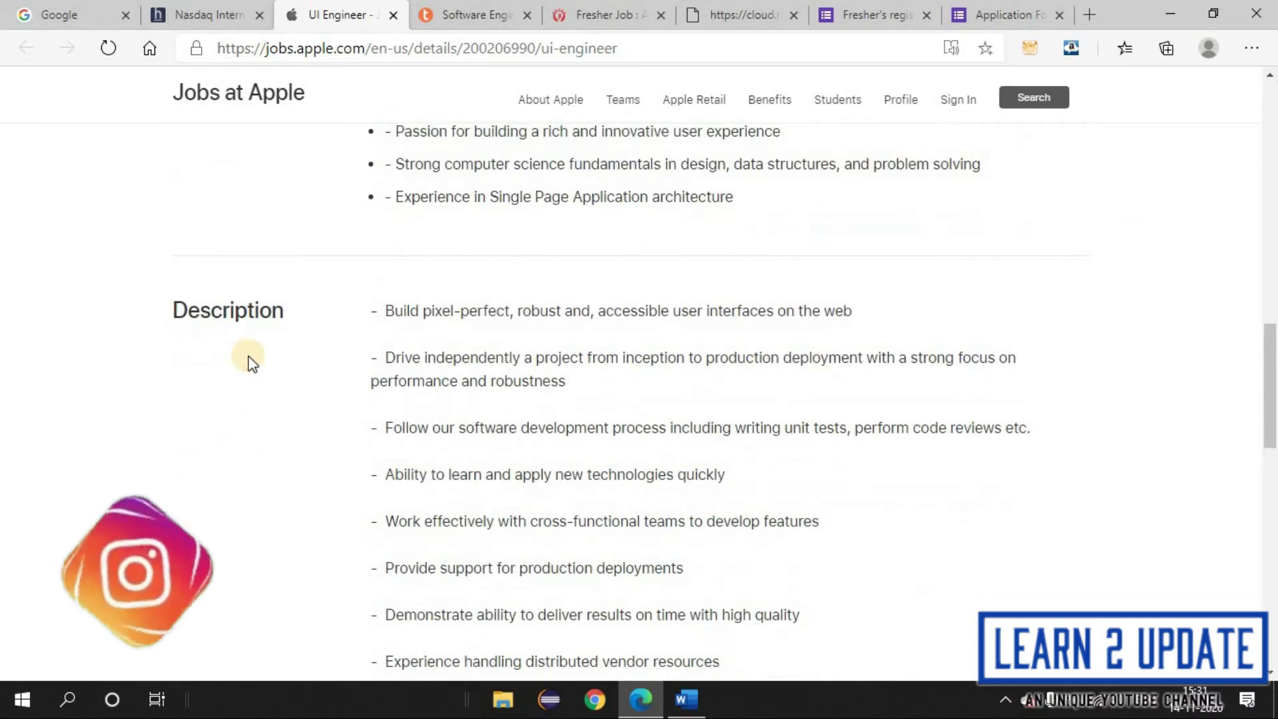
scroll(266, 344, down, 3)
scroll(292, 428, down, 1)
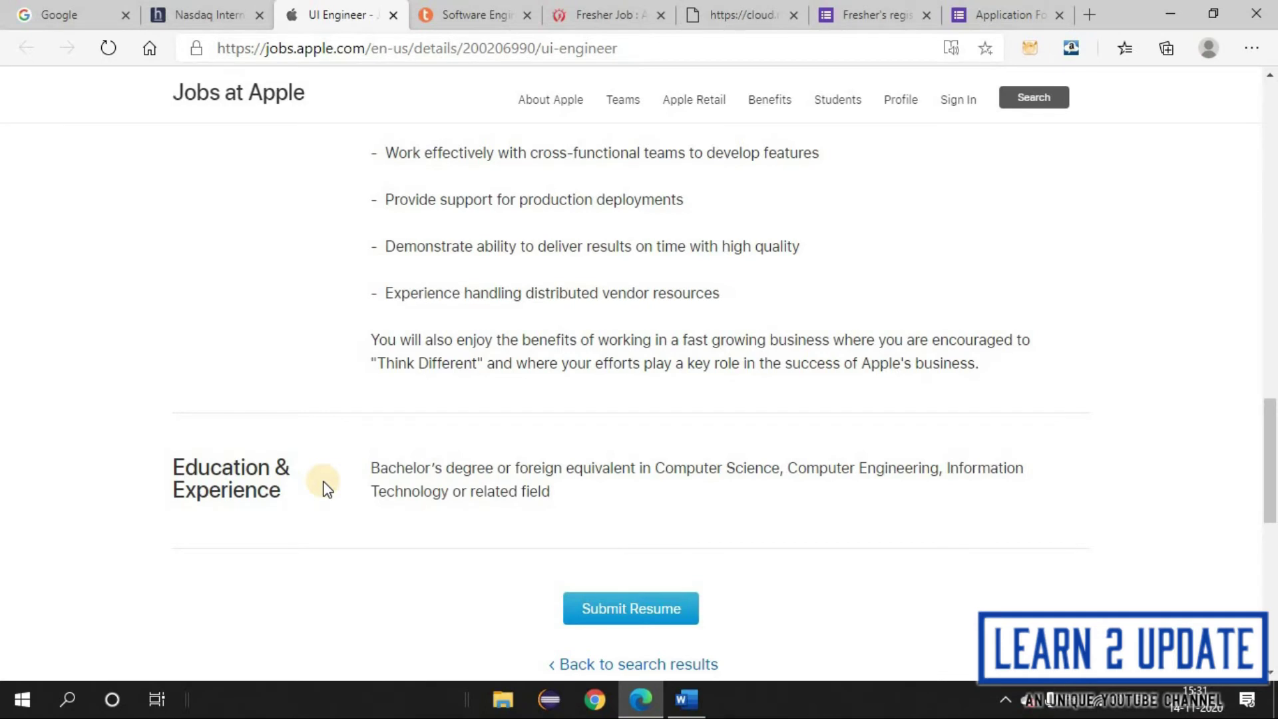
scroll(1113, 405, up, 3)
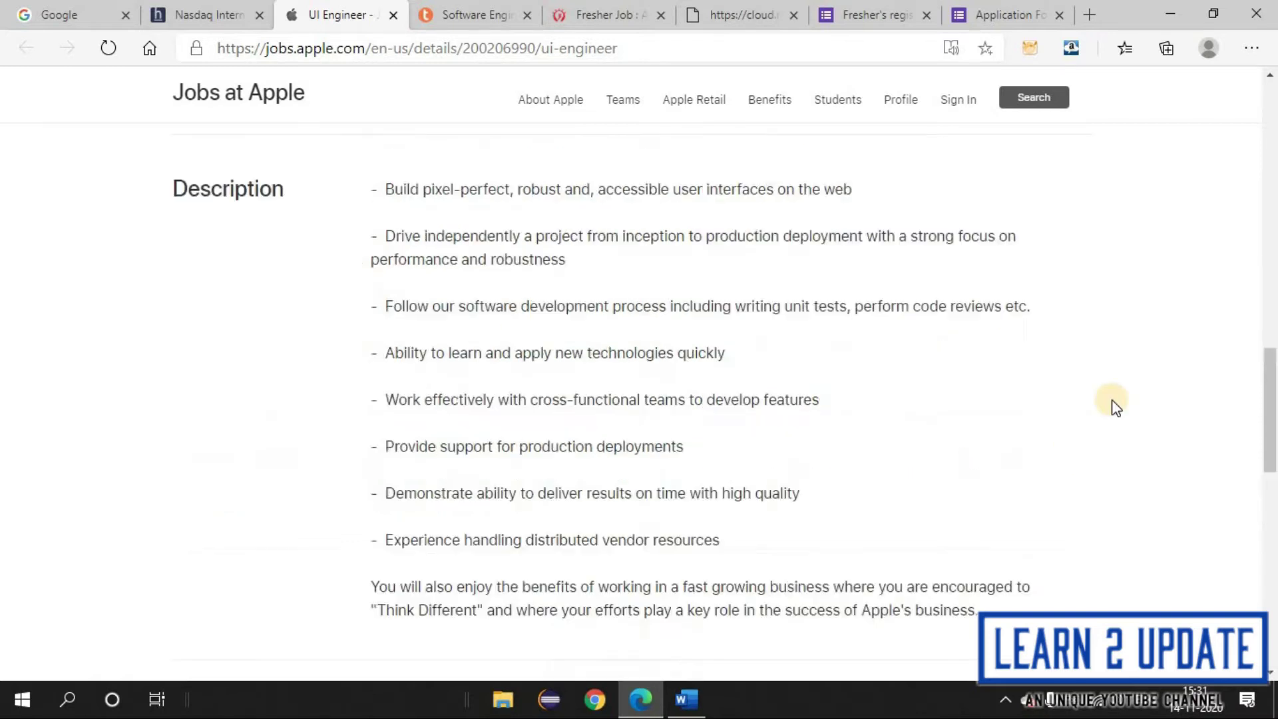
scroll(1115, 406, up, 5)
scroll(1113, 406, up, 3)
scroll(1112, 405, down, 3)
scroll(1112, 406, down, 2)
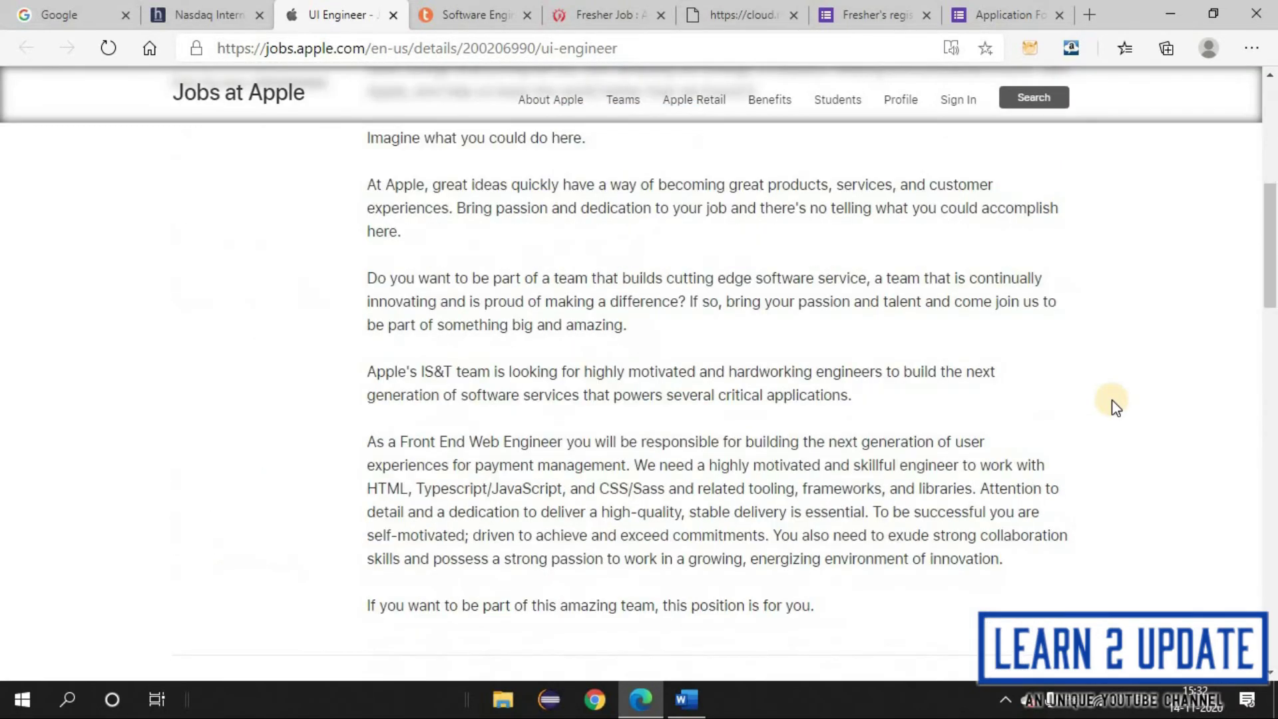
scroll(1149, 429, down, 1)
scroll(1183, 451, down, 10)
scroll(1184, 450, down, 3)
scroll(1183, 451, up, 5)
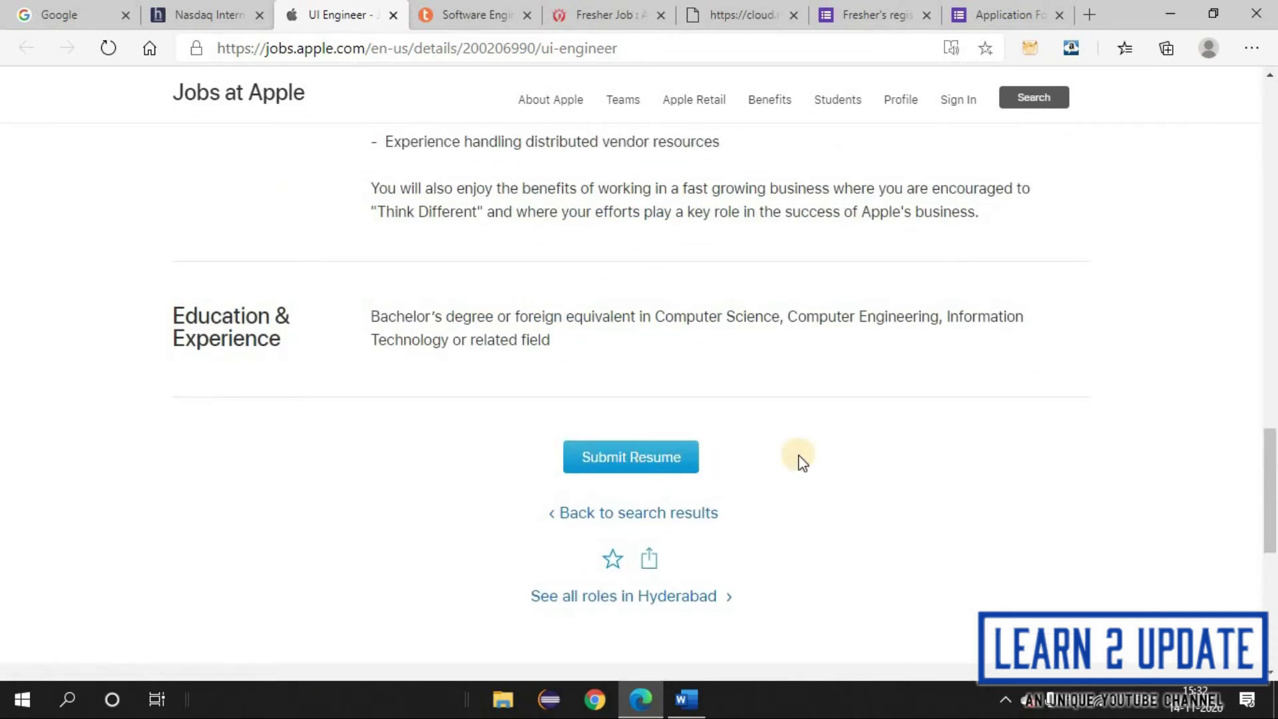
Highlight the Teradata posting's 'Strong C/C++ programming skills' line, close Olivia, and open the AMCAT posting.
click(471, 14)
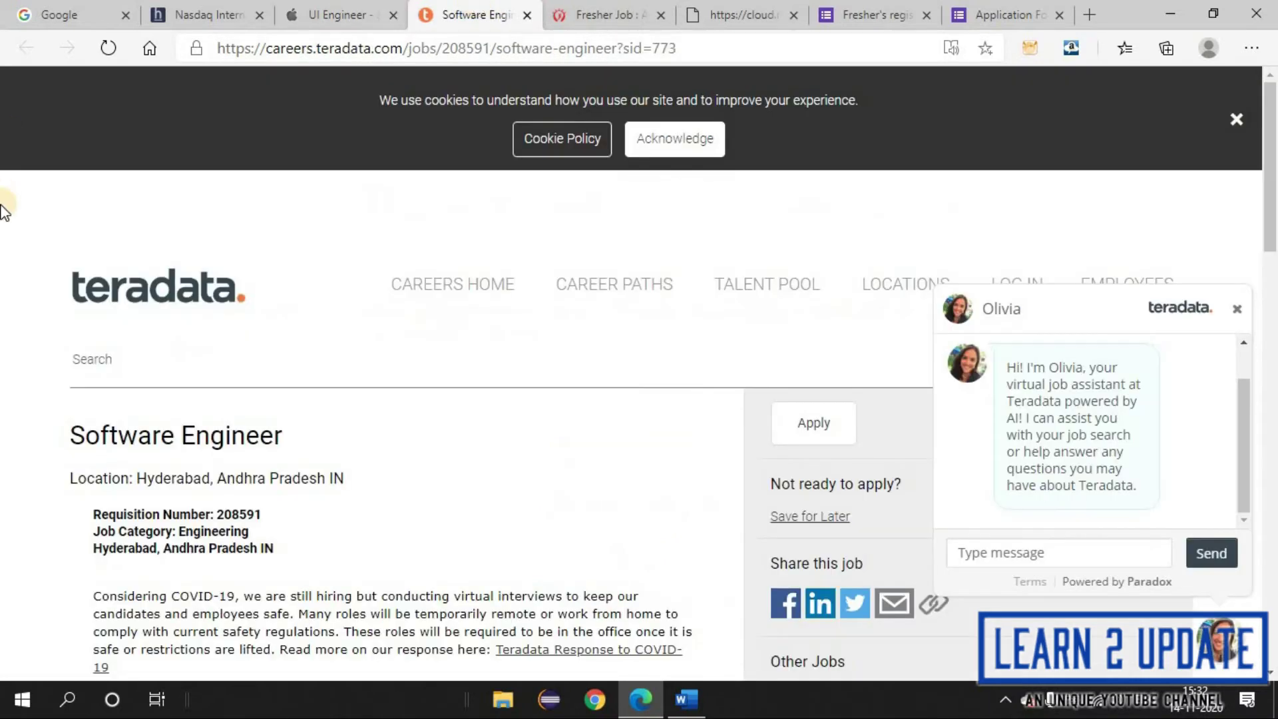
scroll(2, 214, down, 2)
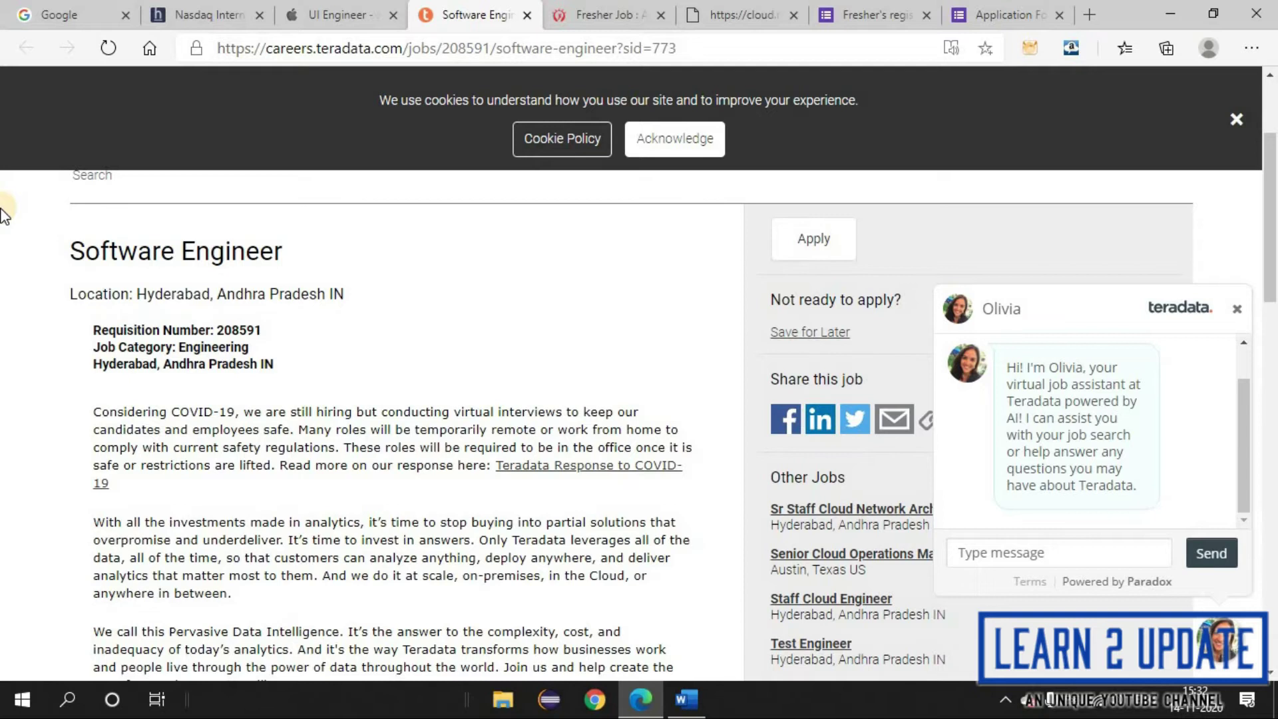
scroll(2, 213, down, 3)
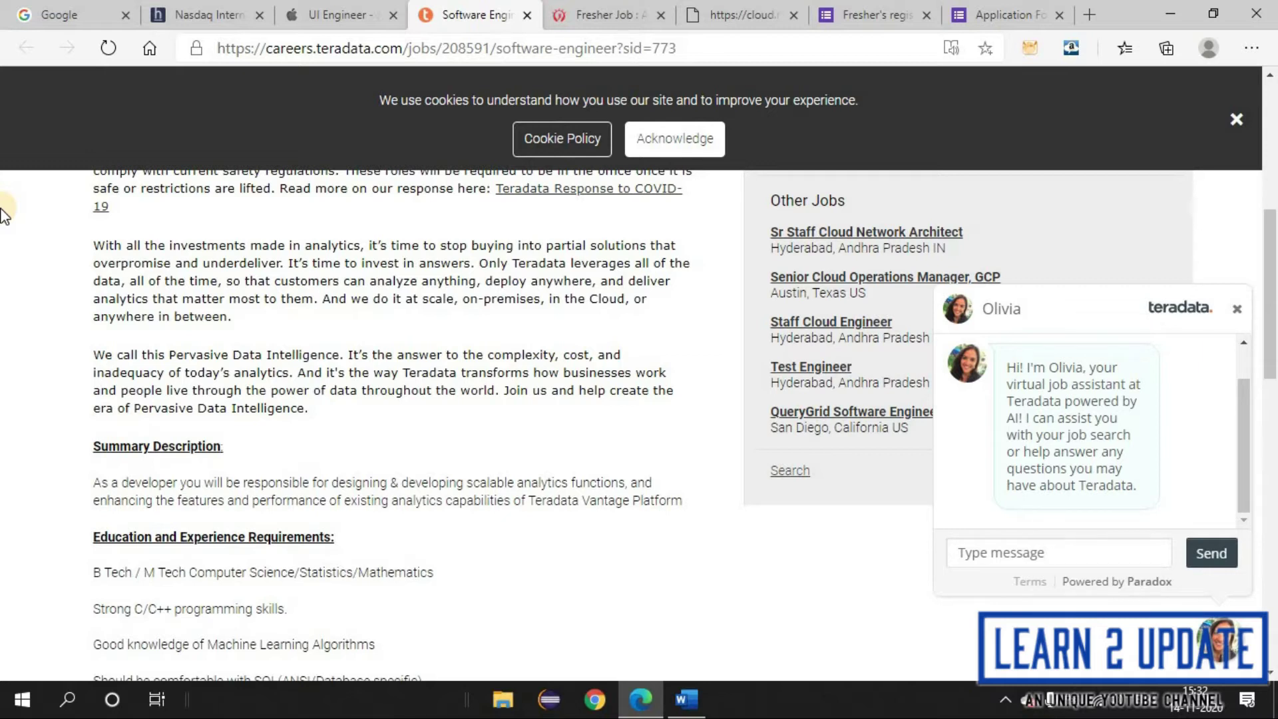
scroll(2, 214, down, 1)
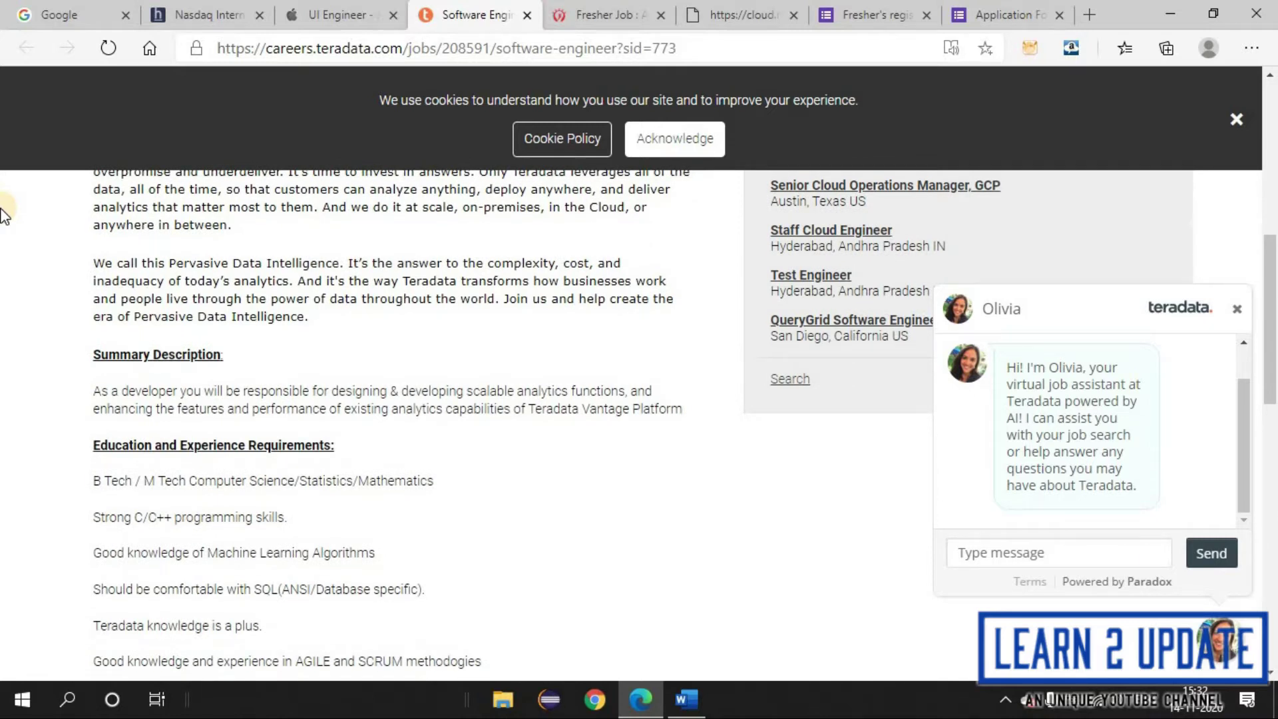
scroll(2, 215, down, 1)
scroll(3, 214, down, 1)
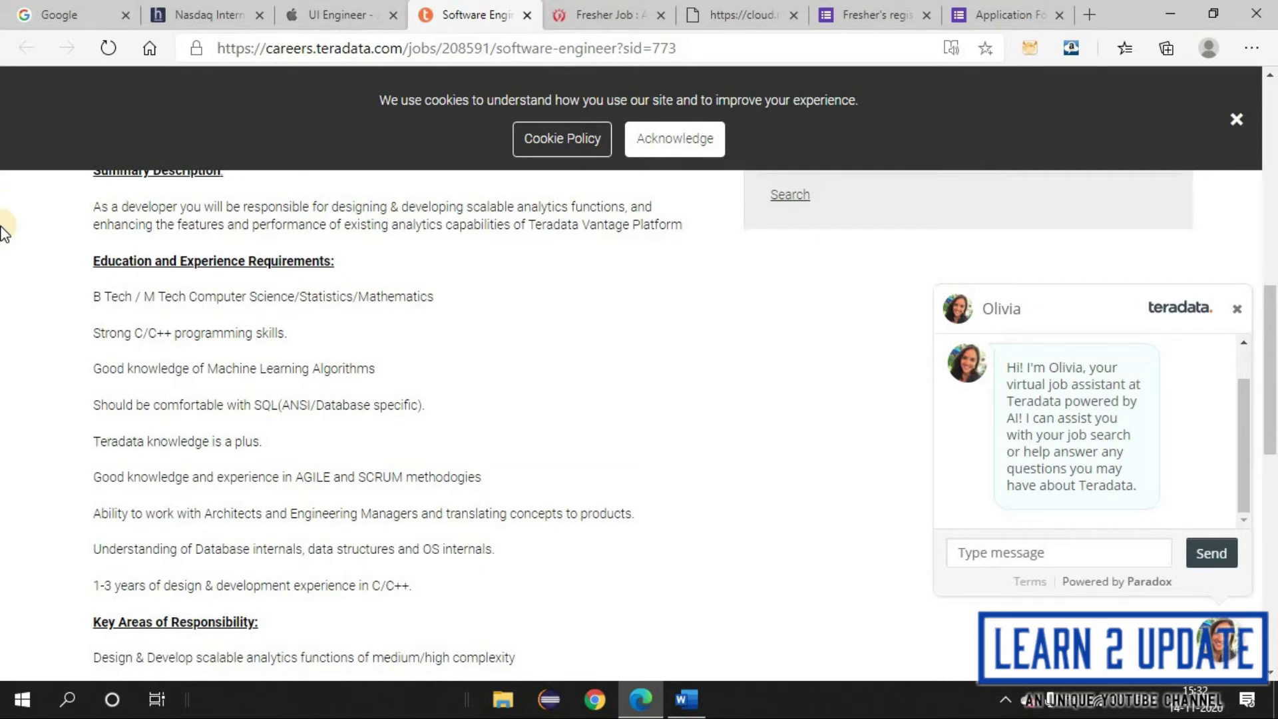
click(96, 337)
drag(97, 336, 257, 346)
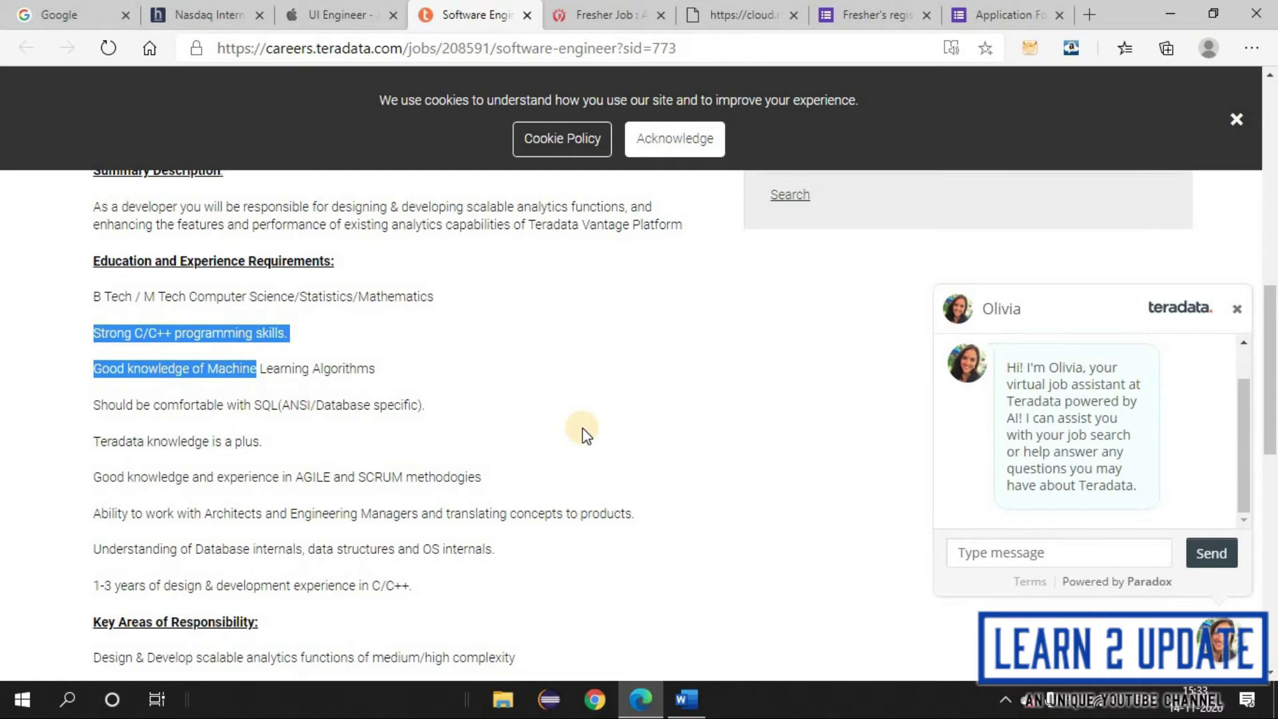
scroll(582, 428, down, 3)
scroll(582, 428, down, 1)
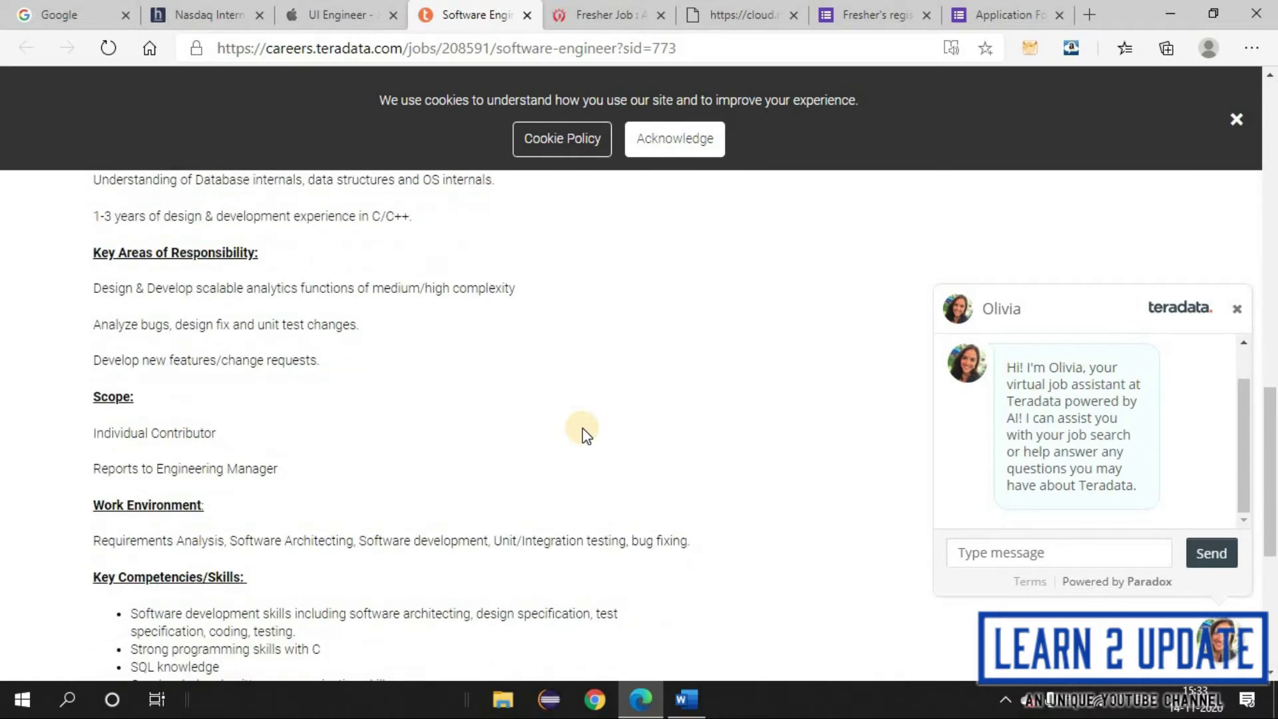
scroll(582, 429, down, 3)
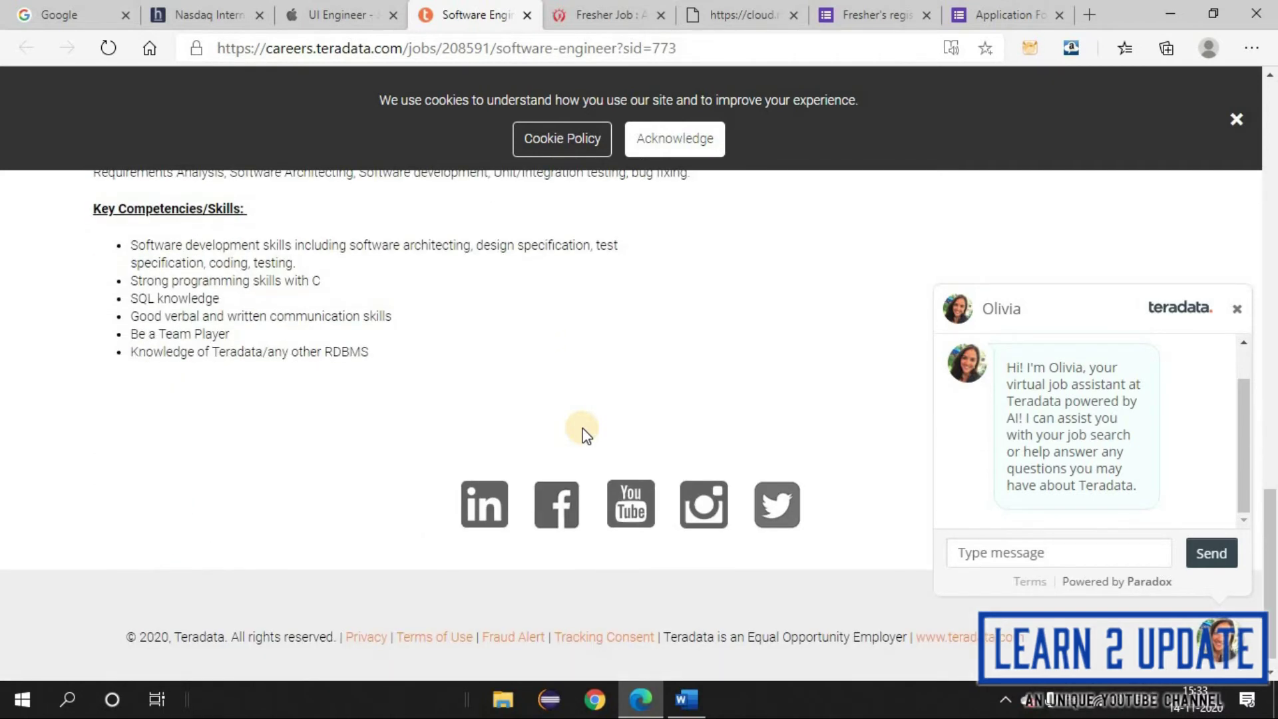
scroll(582, 429, up, 2)
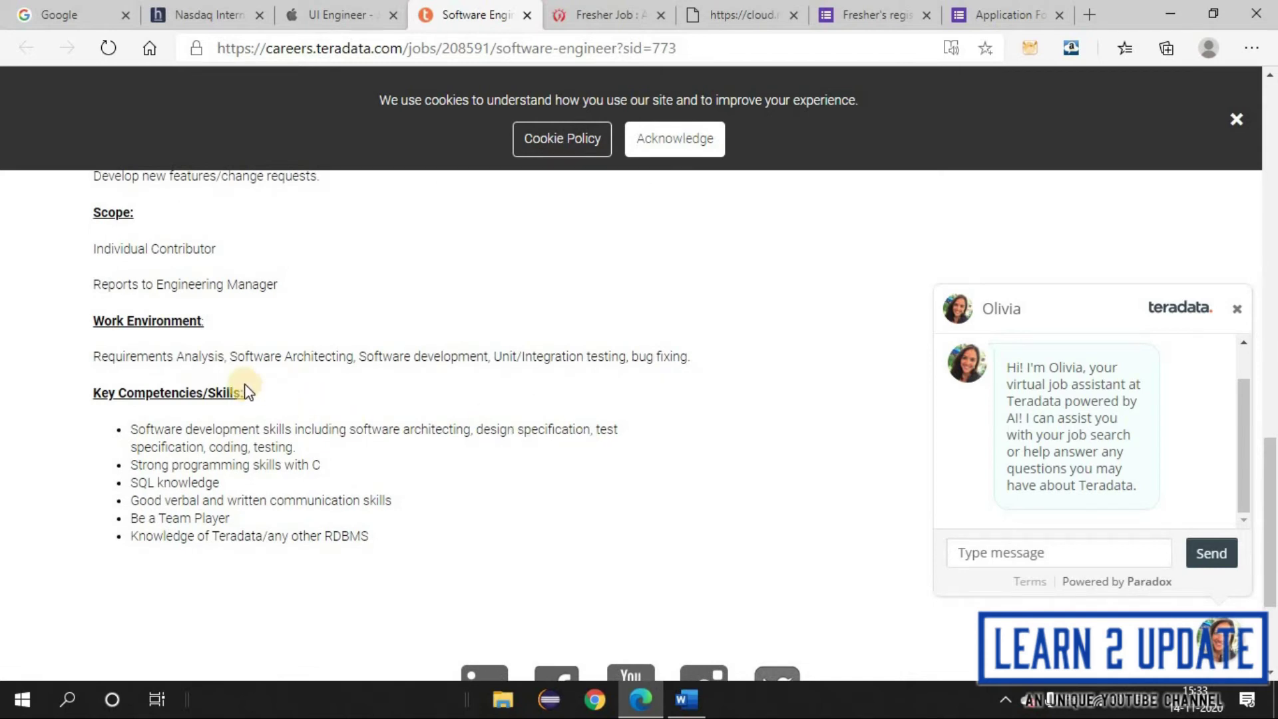
scroll(609, 545, up, 3)
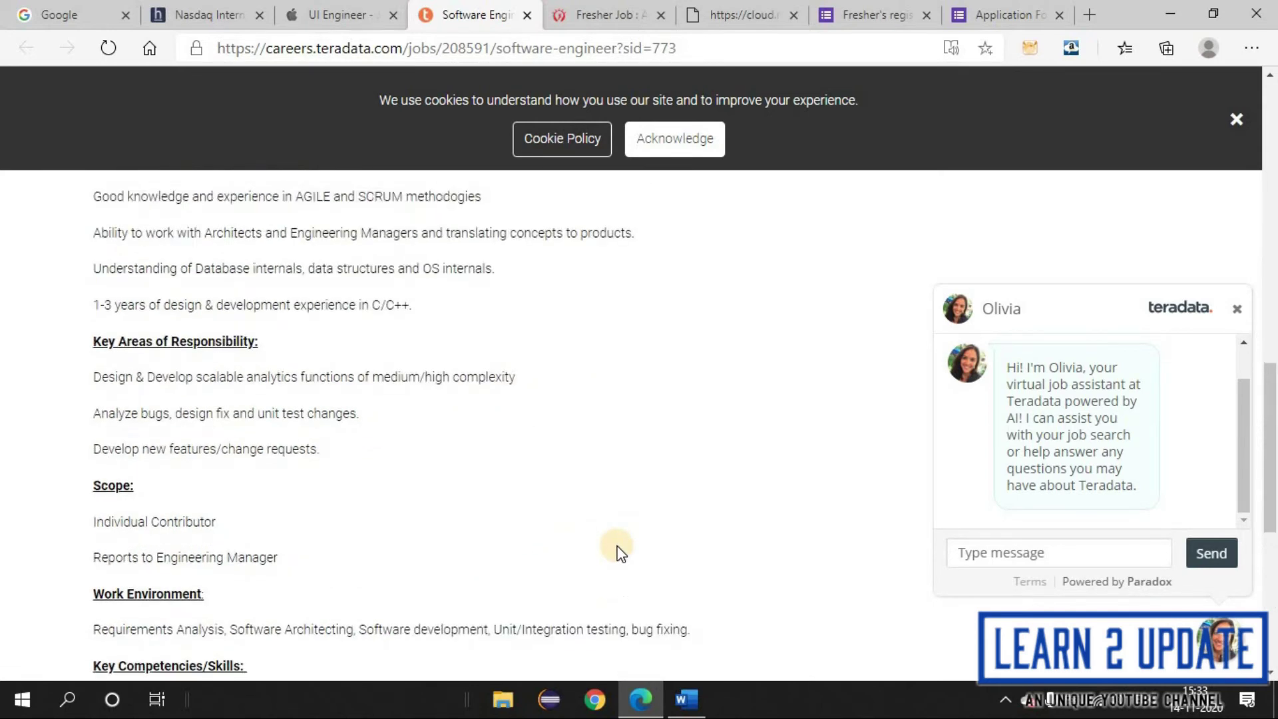
scroll(613, 547, up, 3)
scroll(569, 519, up, 4)
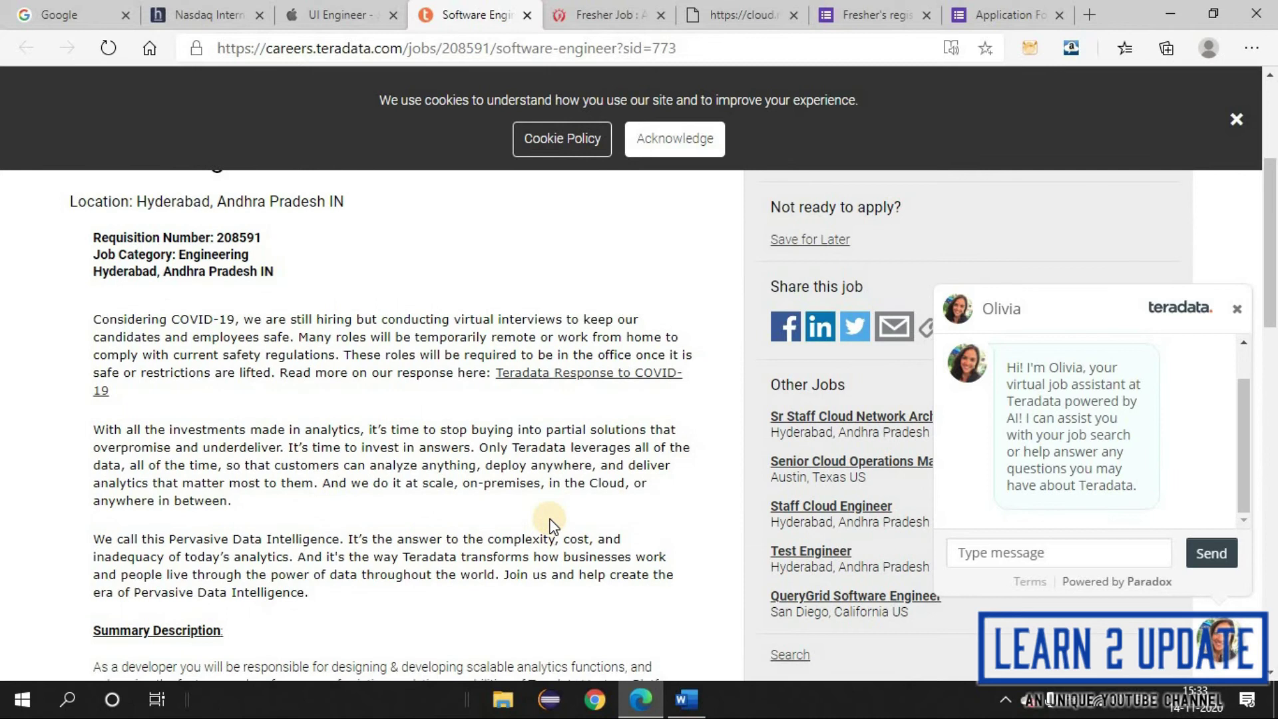
scroll(552, 526, up, 3)
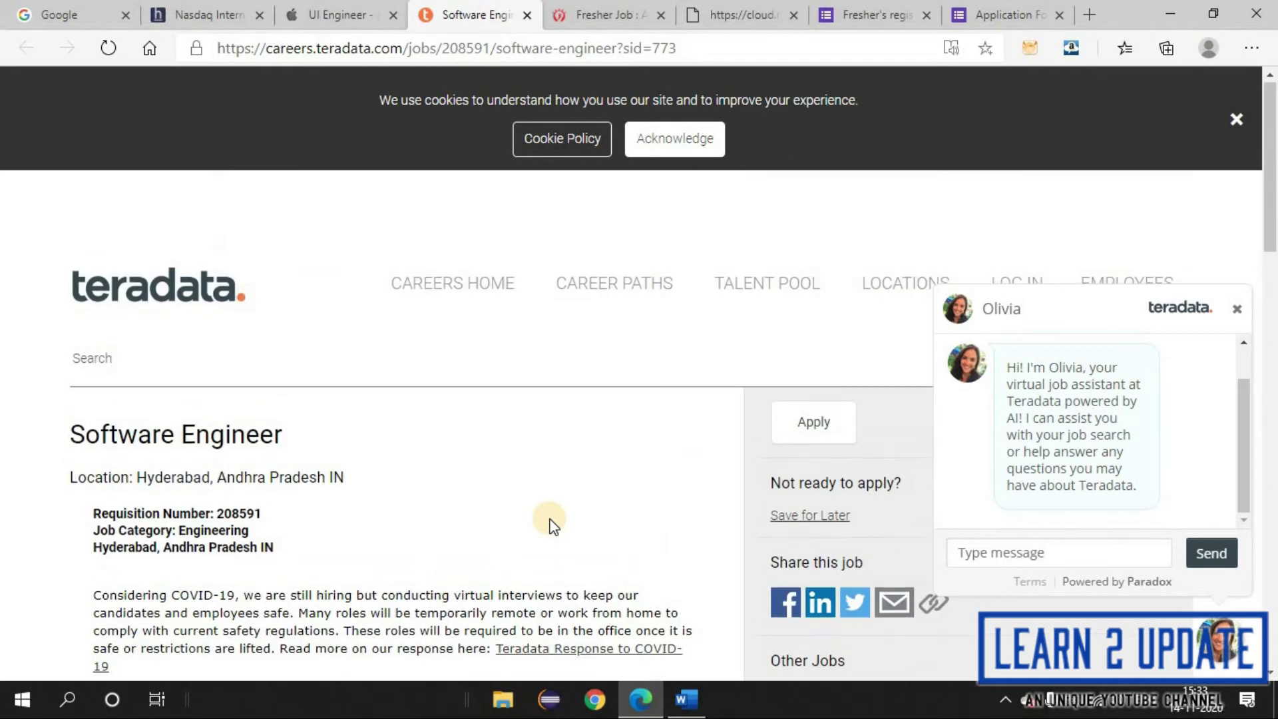
click(1235, 304)
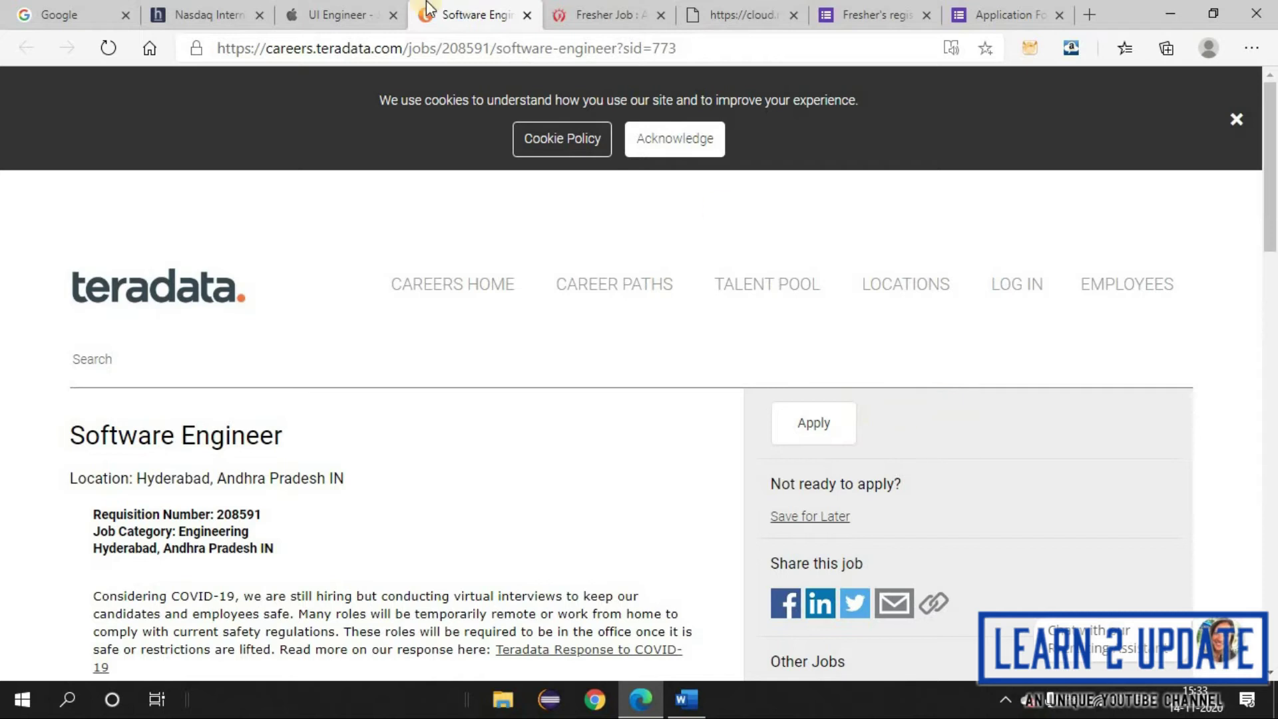
click(600, 15)
scroll(423, 366, up, 4)
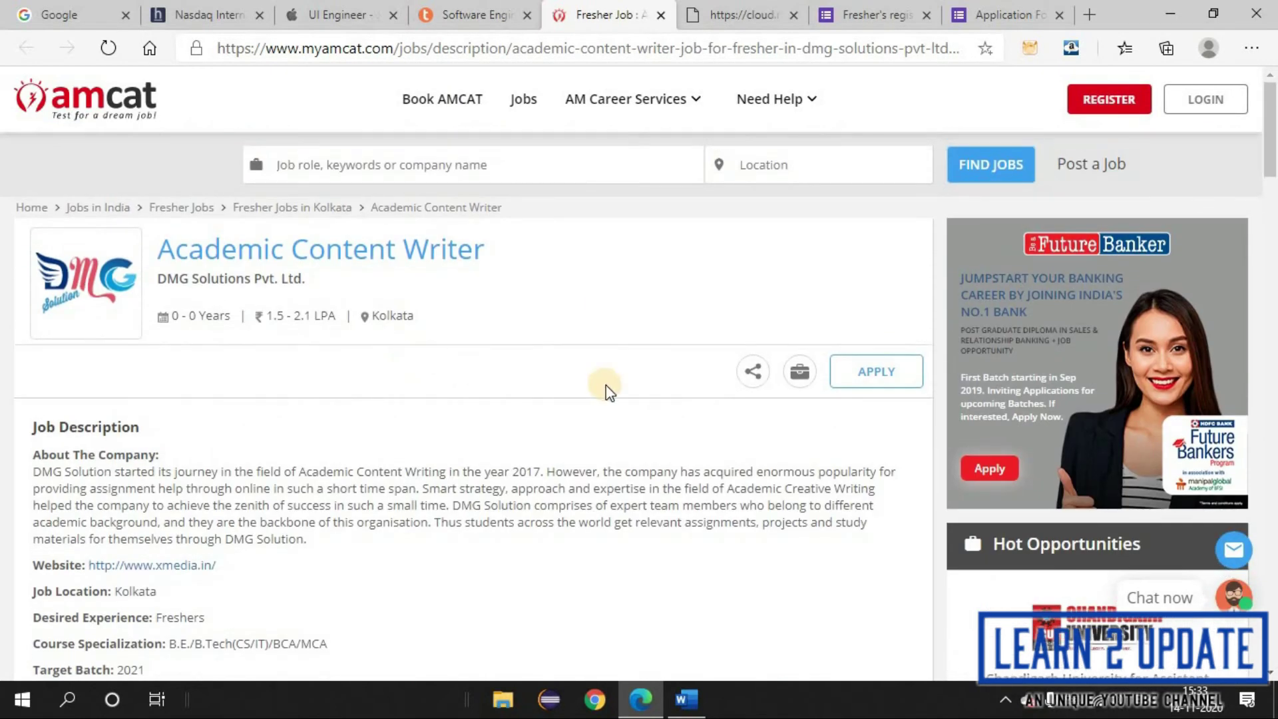
scroll(569, 385, down, 1)
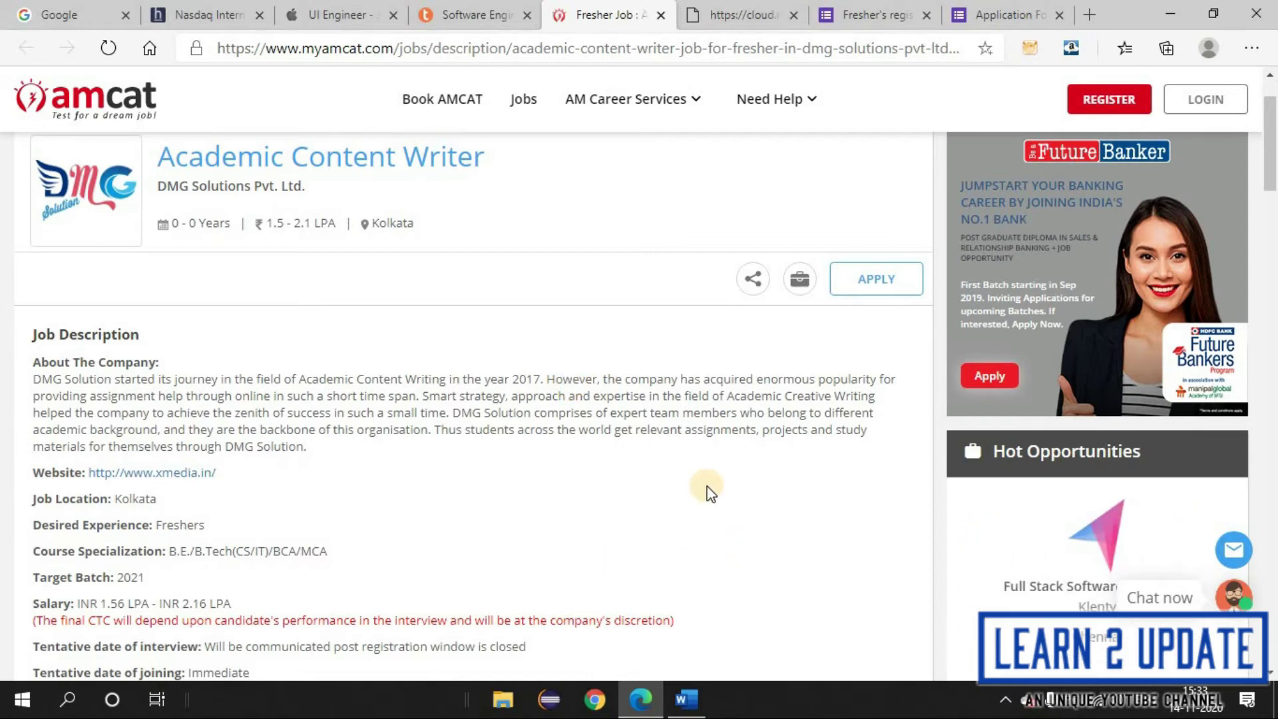
drag(327, 445, 3, 390)
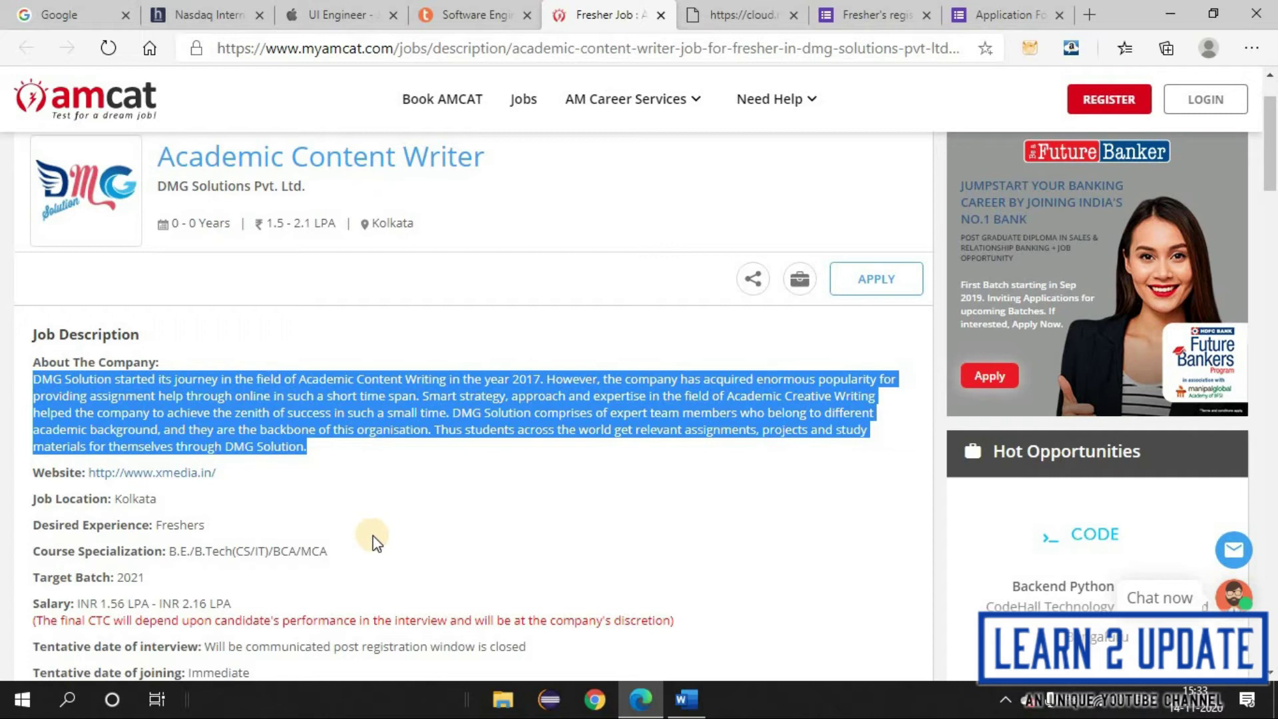
drag(328, 550, 176, 550)
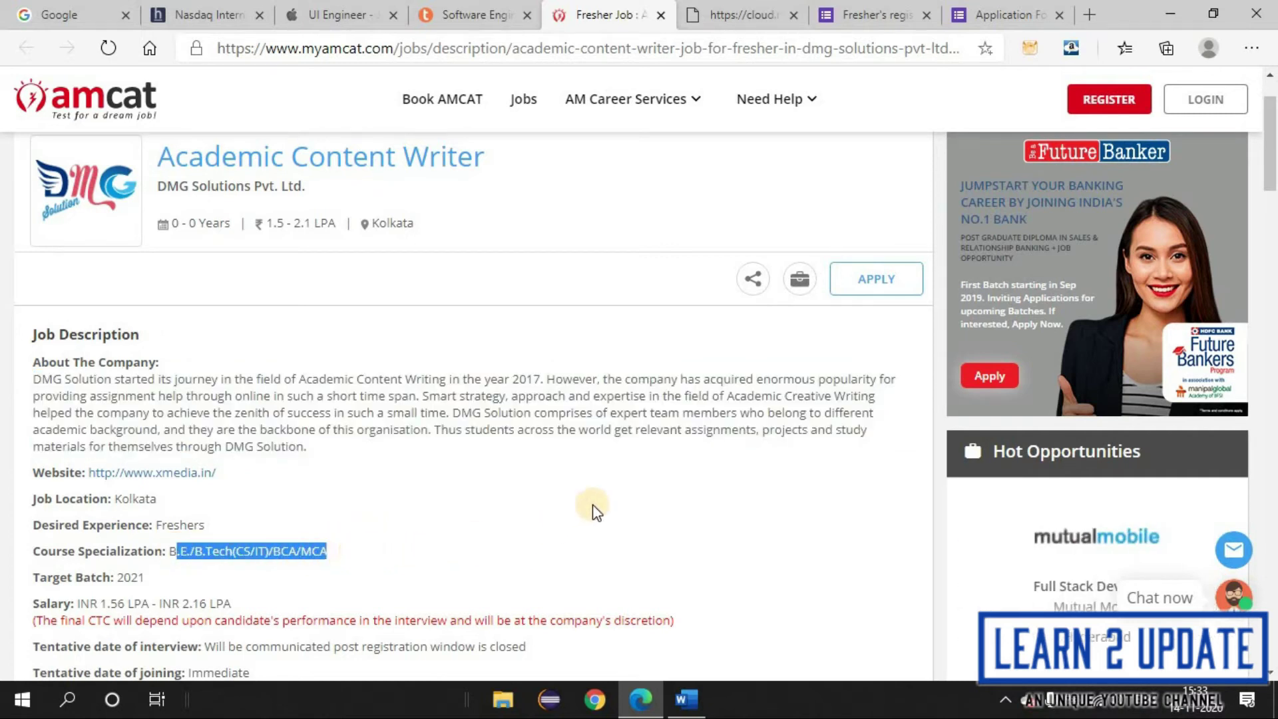
double_click(170, 526)
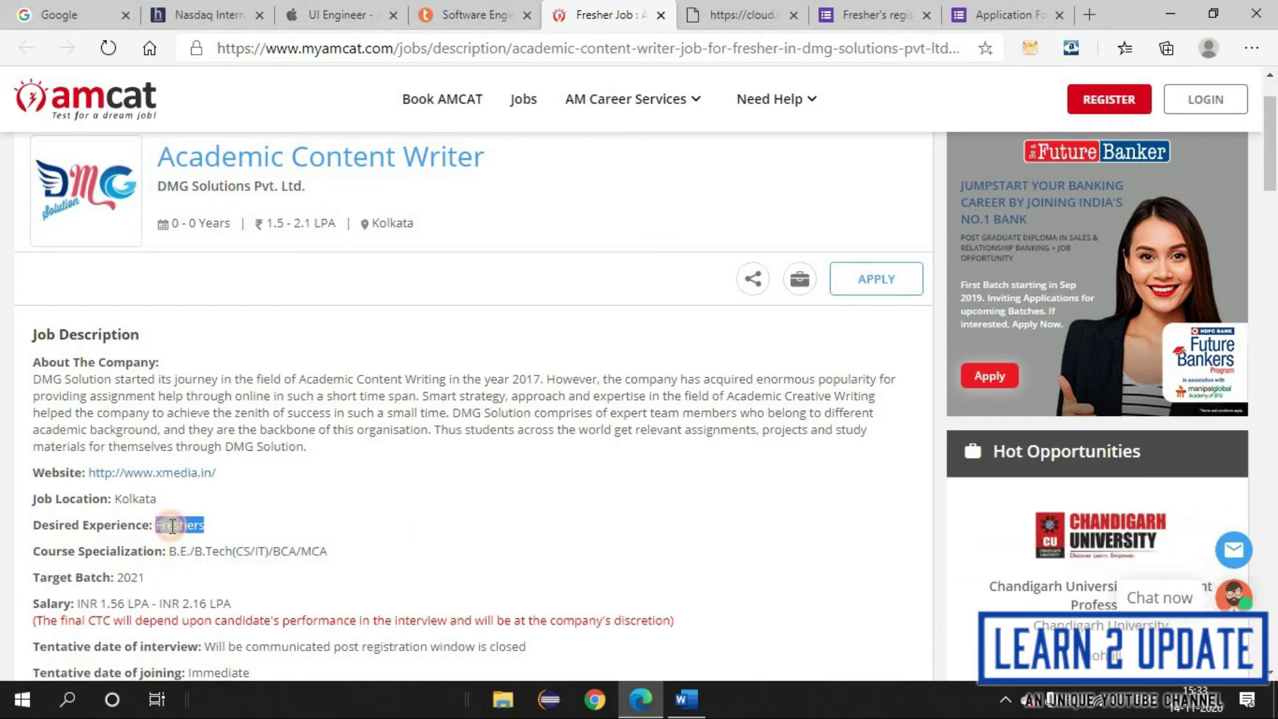
double_click(130, 579)
drag(236, 603, 80, 600)
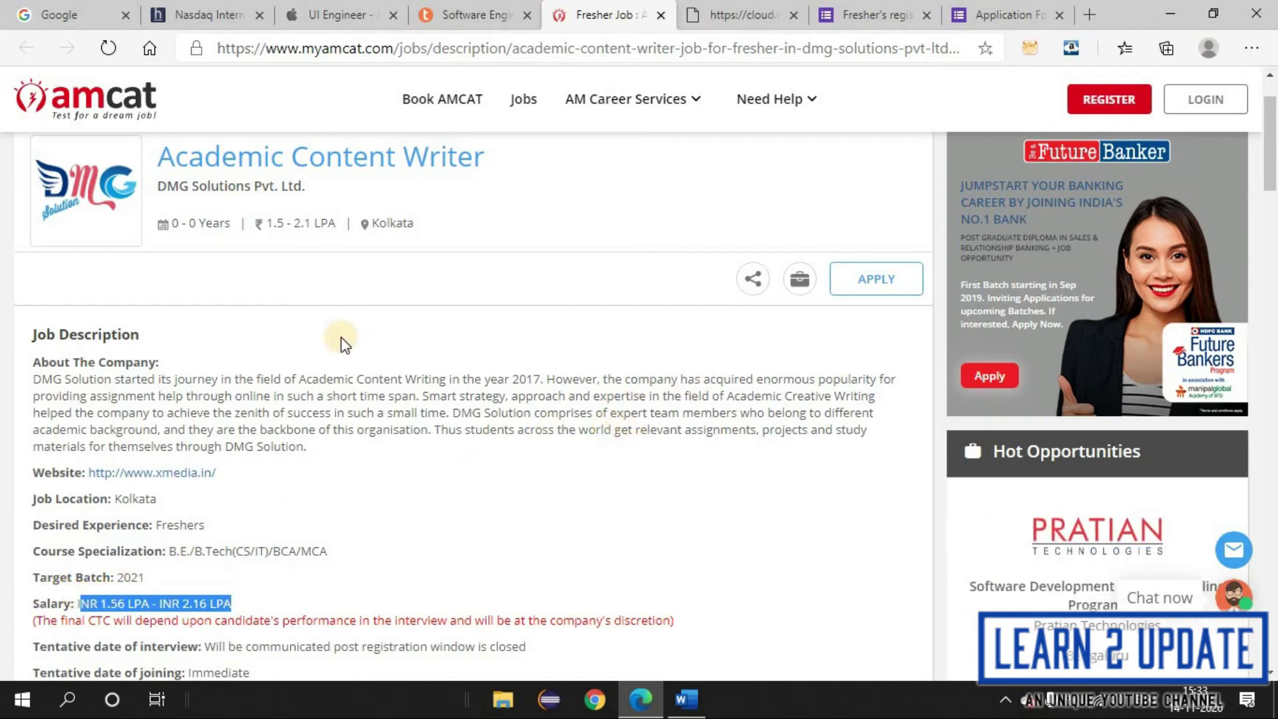
scroll(685, 370, down, 5)
scroll(680, 475, down, 1)
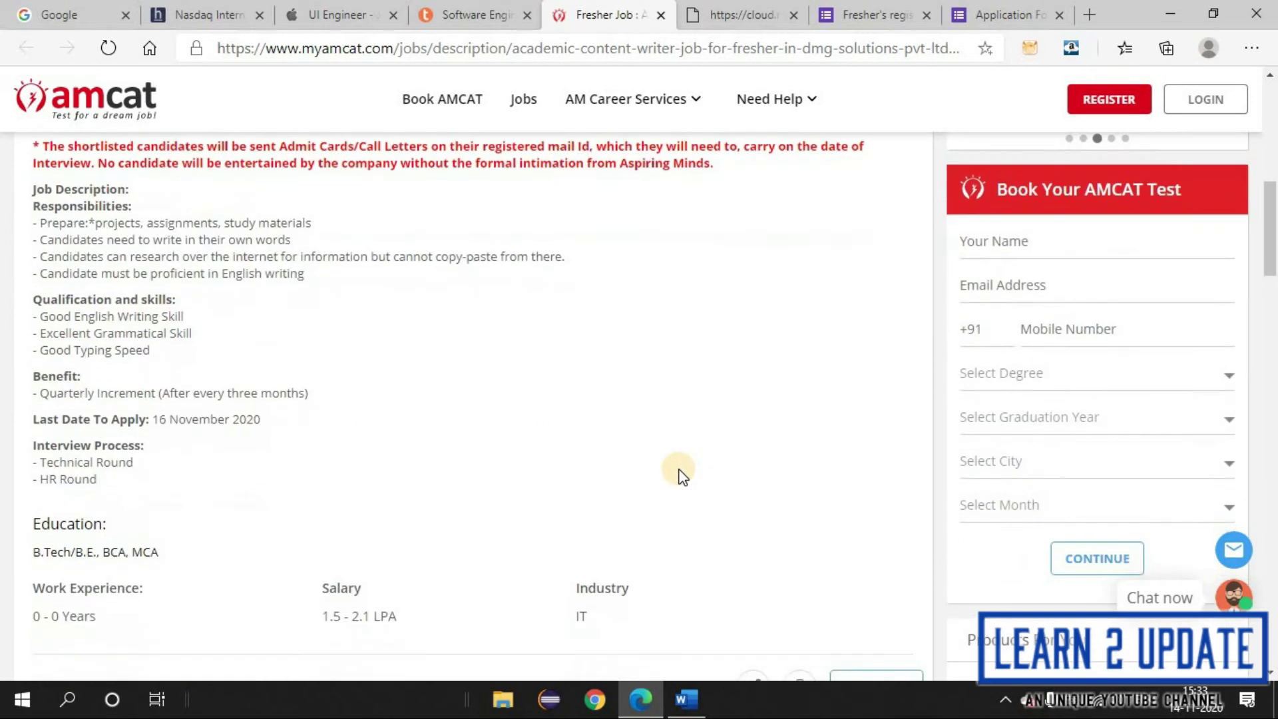
scroll(354, 340, up, 1)
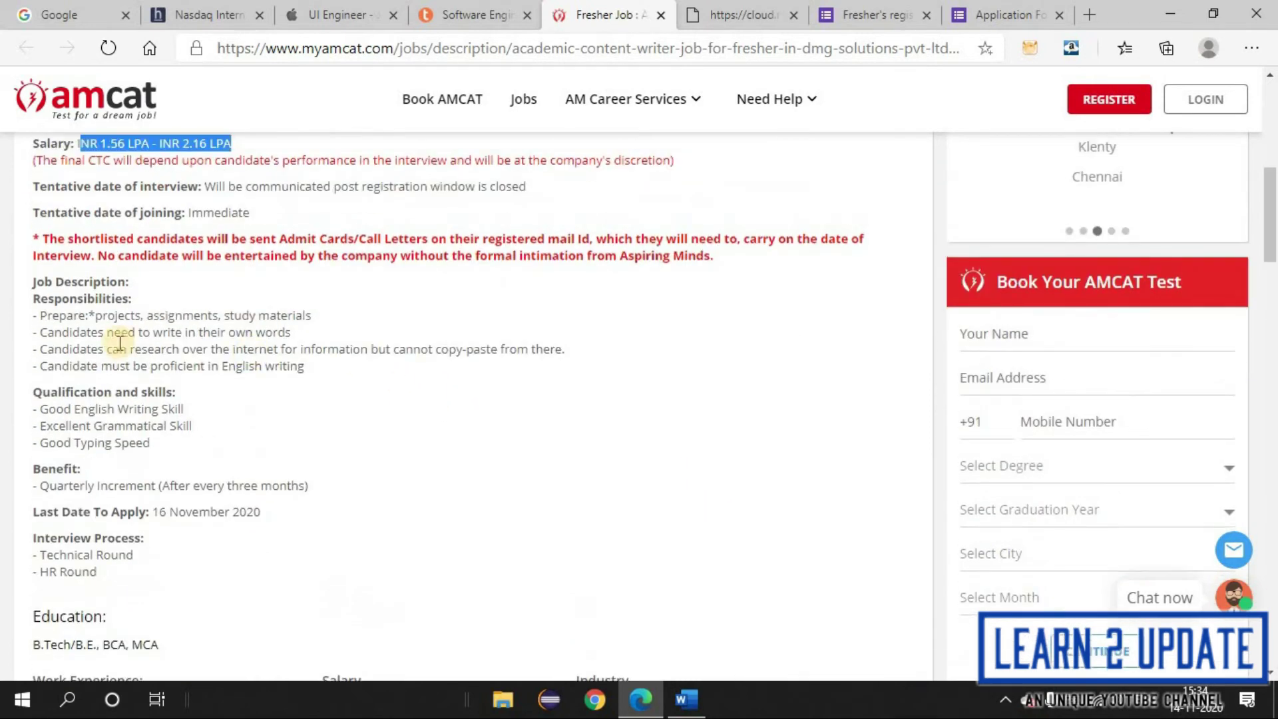
drag(39, 408, 161, 446)
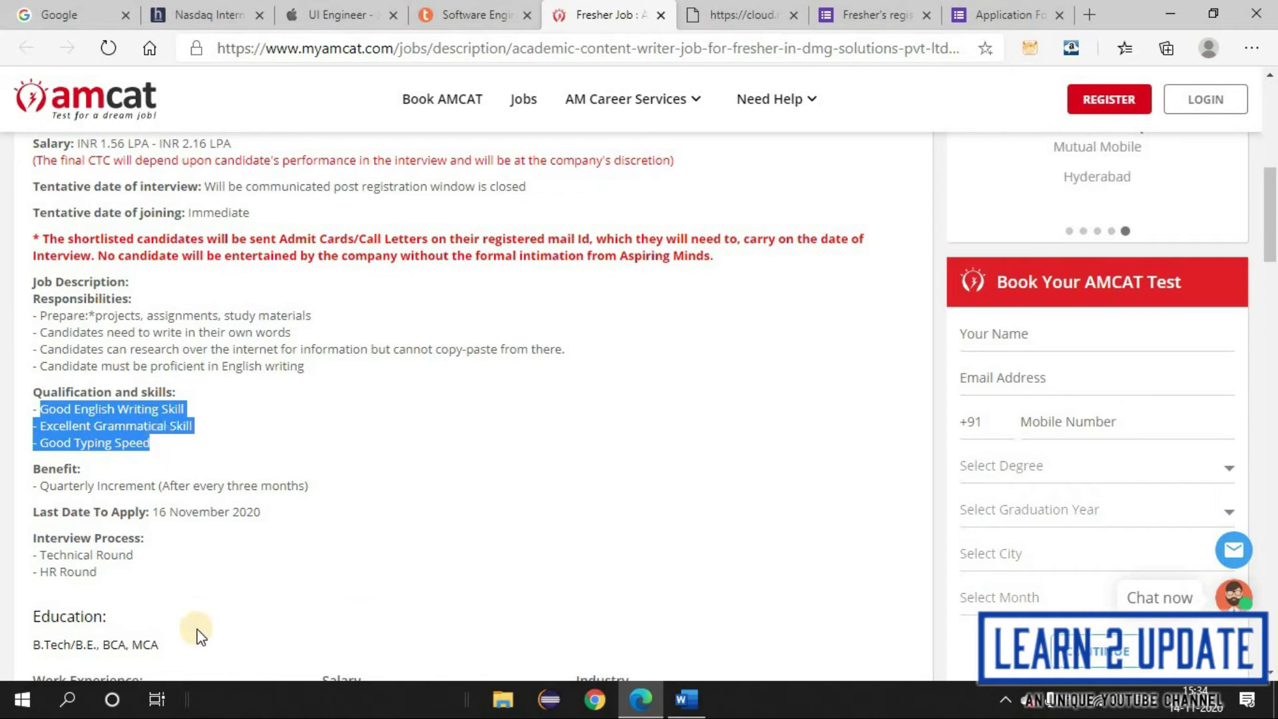
scroll(189, 607, down, 1)
scroll(189, 606, down, 1)
triple_click(71, 551)
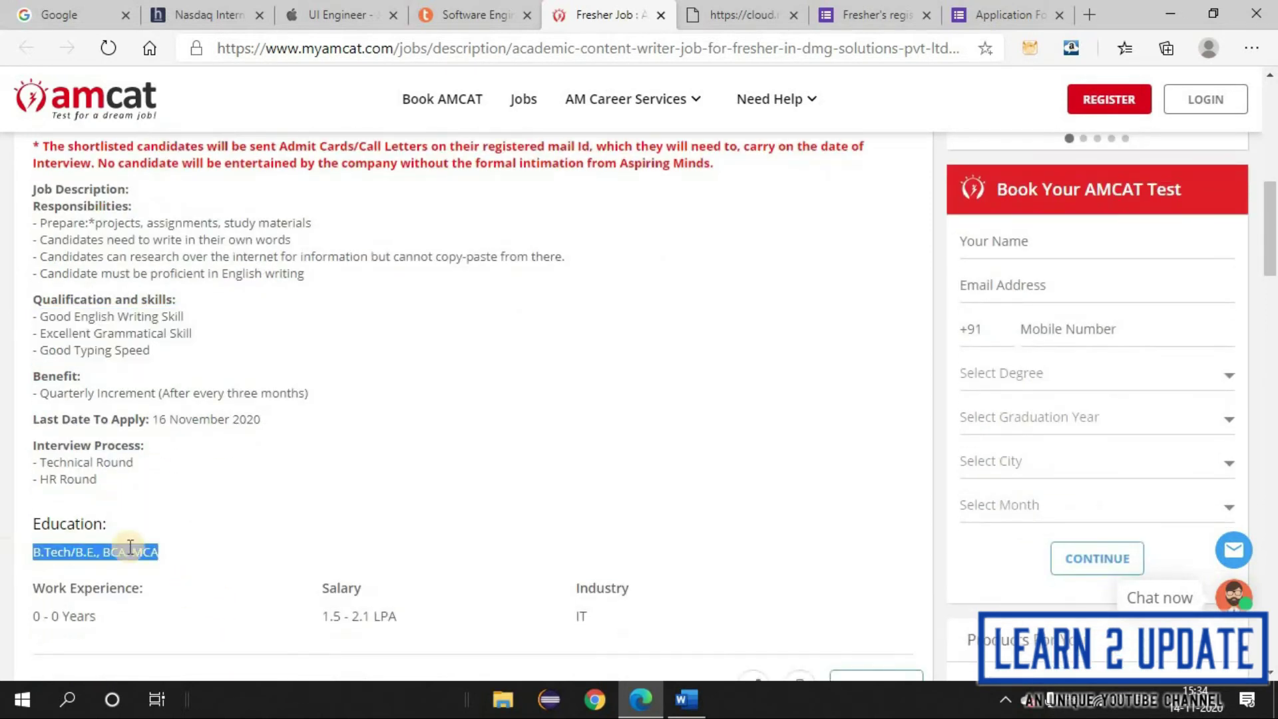
scroll(793, 449, up, 5)
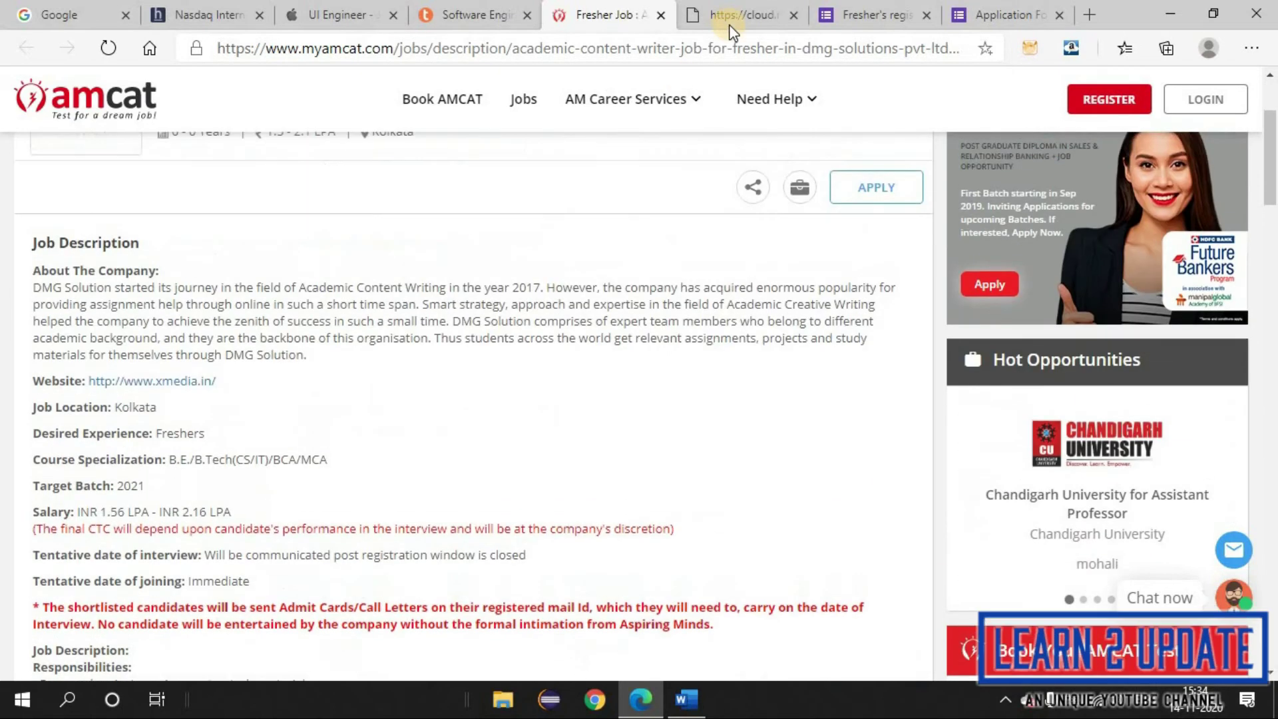
Visit the Salesforce careers page, then bring up the Salesforce hiring document in Word.
click(744, 15)
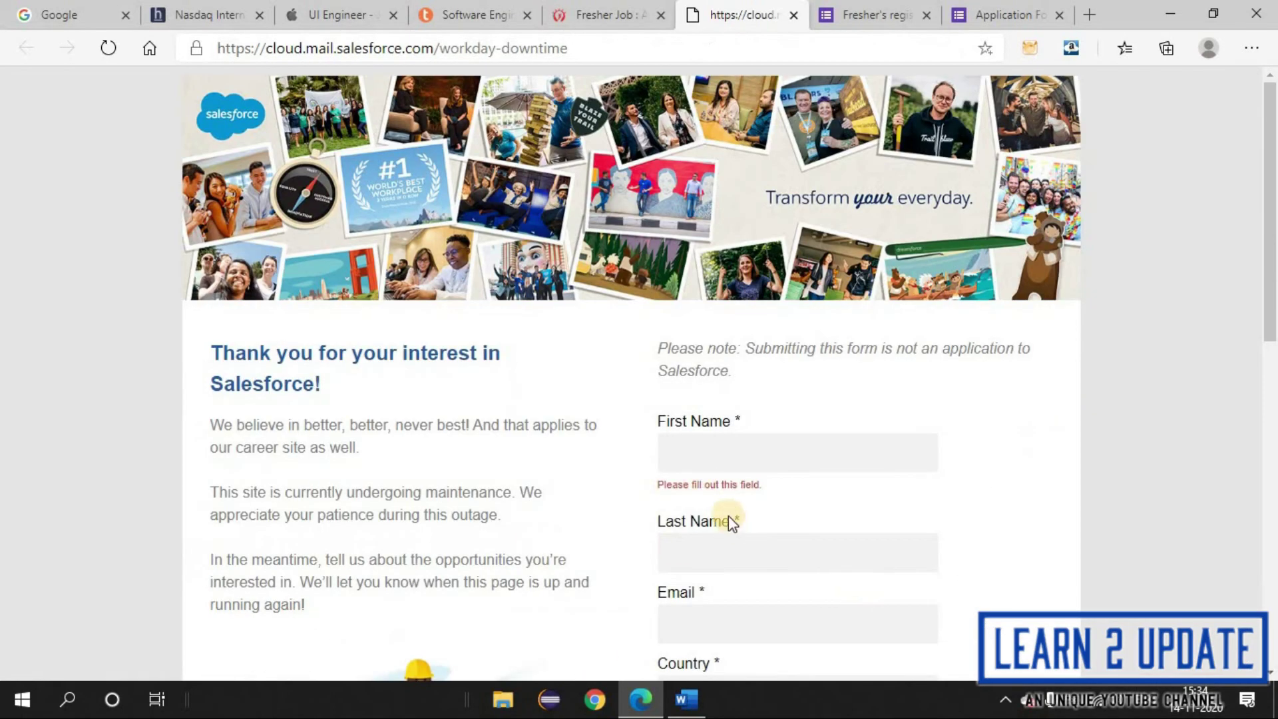
click(685, 700)
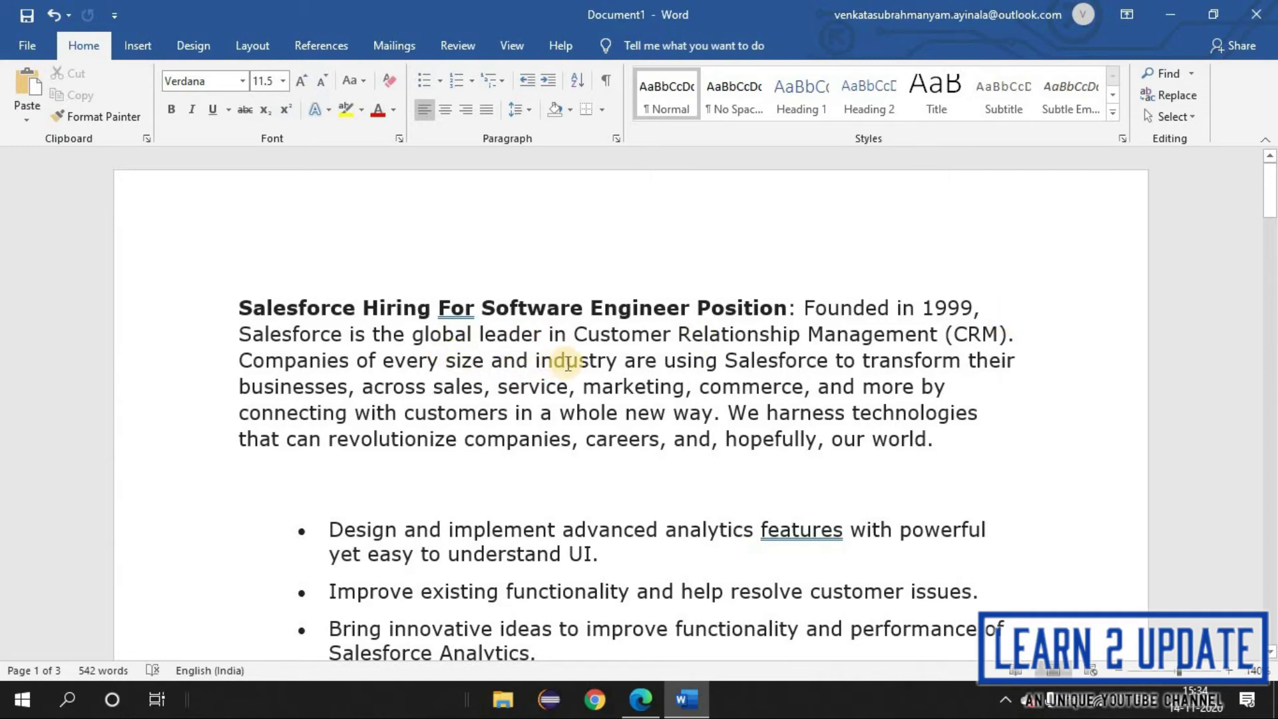
scroll(909, 379, down, 3)
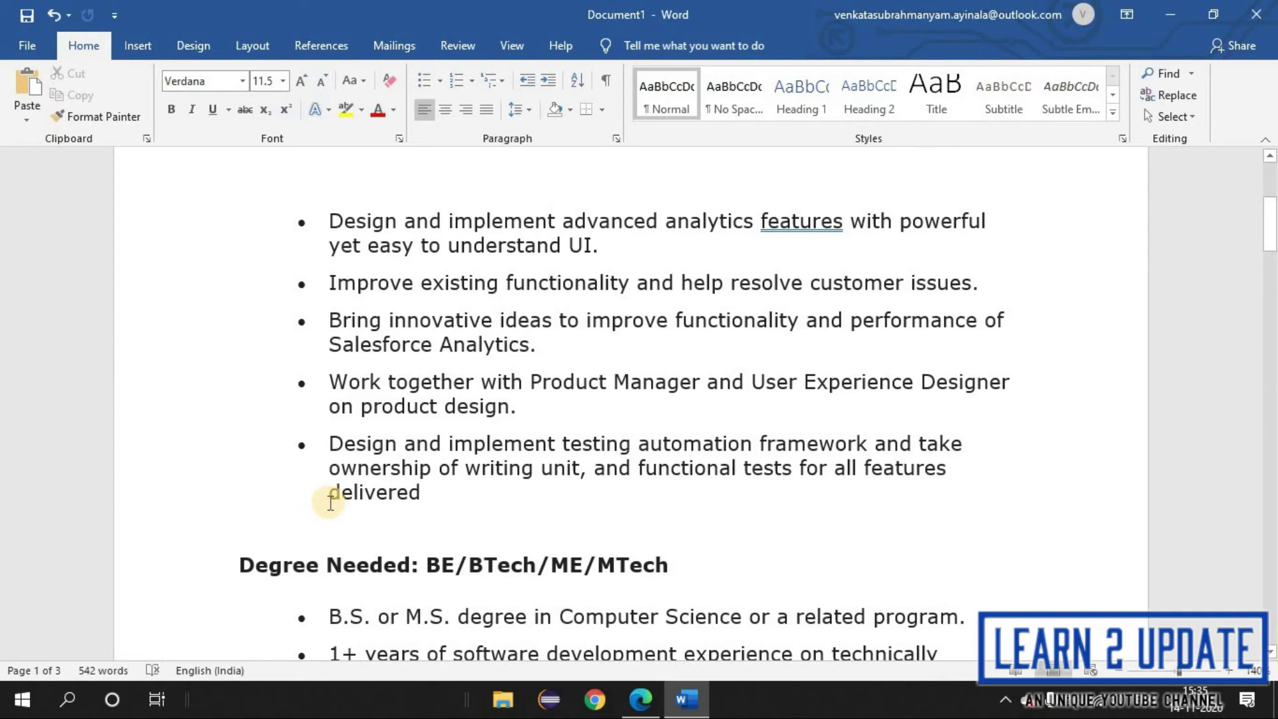
scroll(331, 501, down, 2)
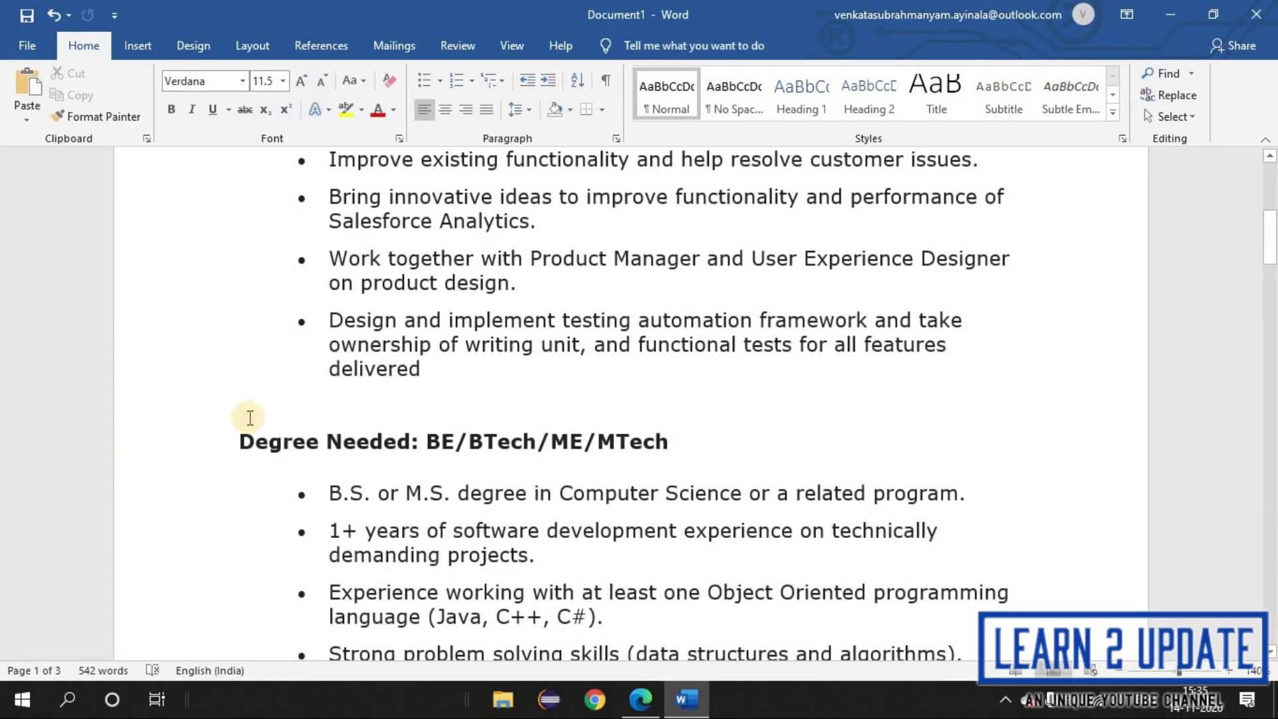
Paste into the Salesforce document, deselect the Degree Needed heading, and return to Edge.
key(ctrl+v)
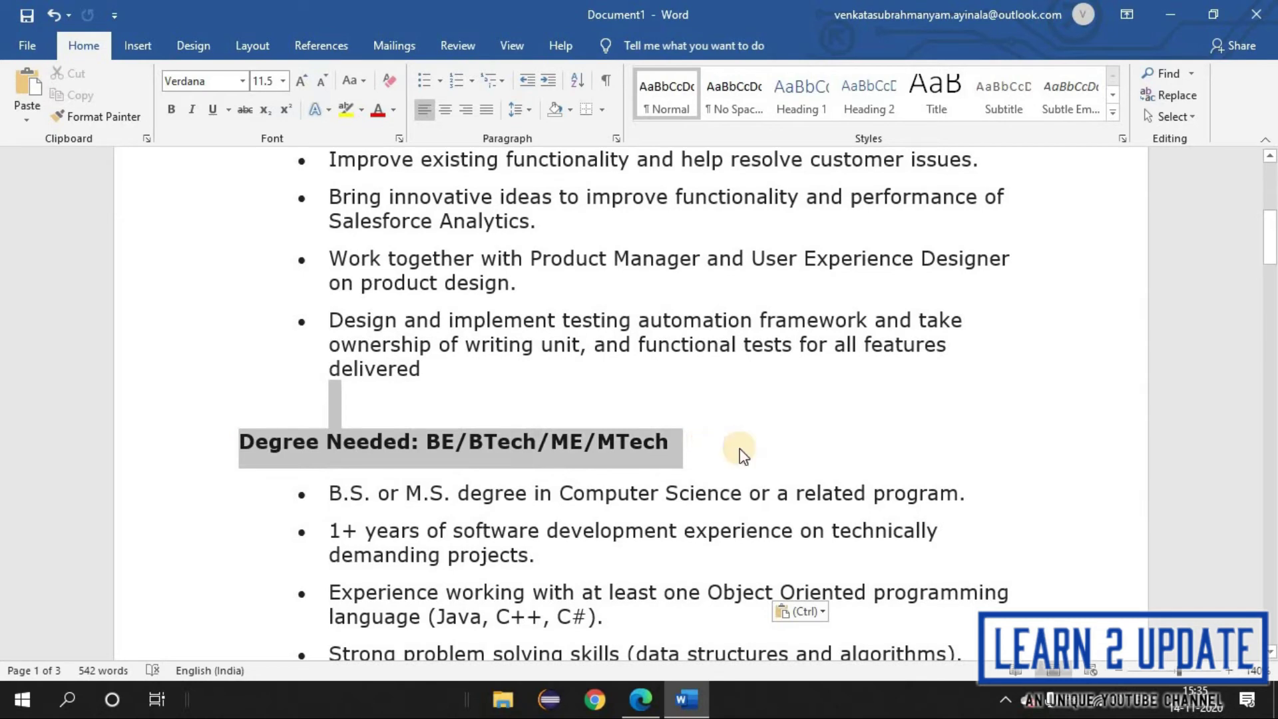
click(1094, 451)
scroll(1095, 454, down, 2)
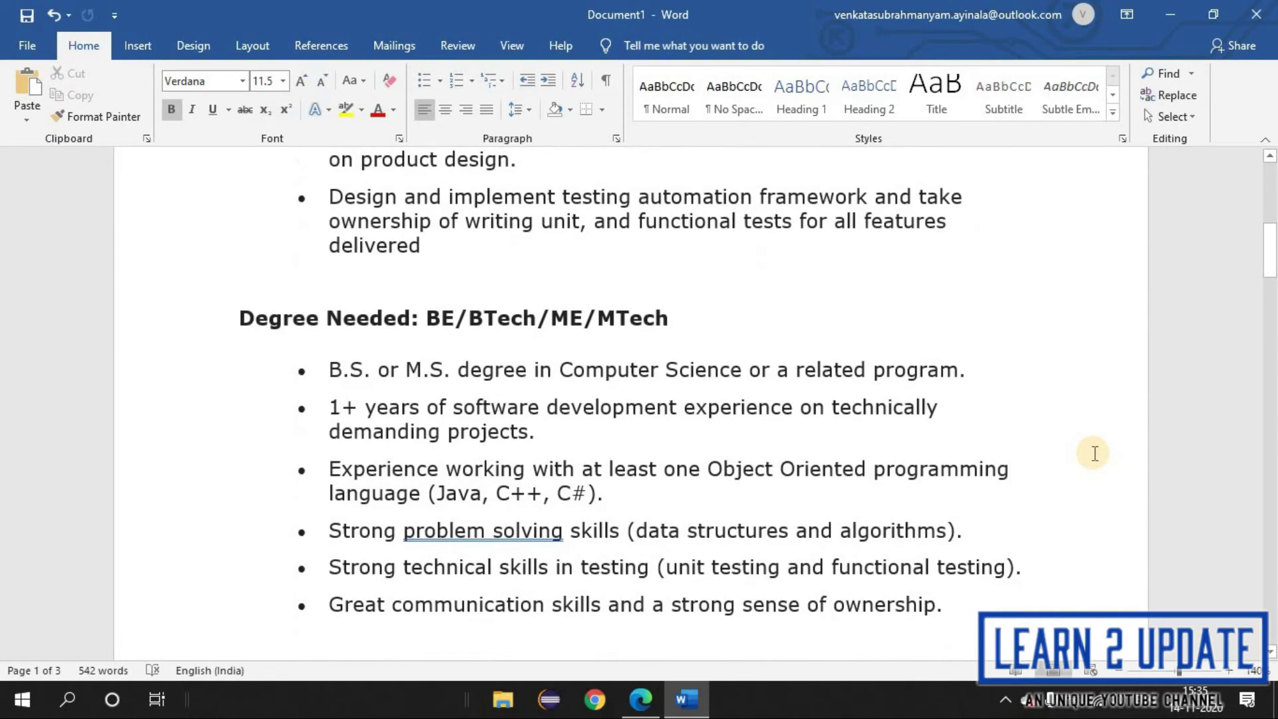
scroll(1095, 453, down, 1)
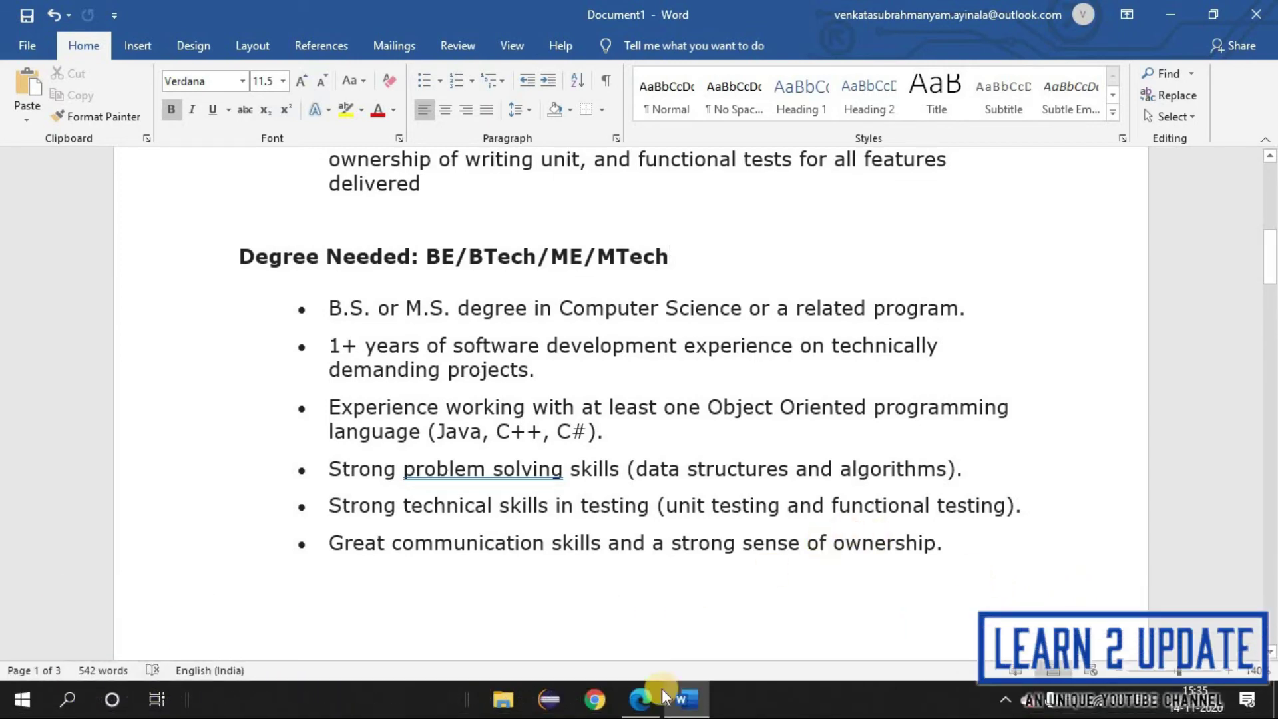
click(647, 698)
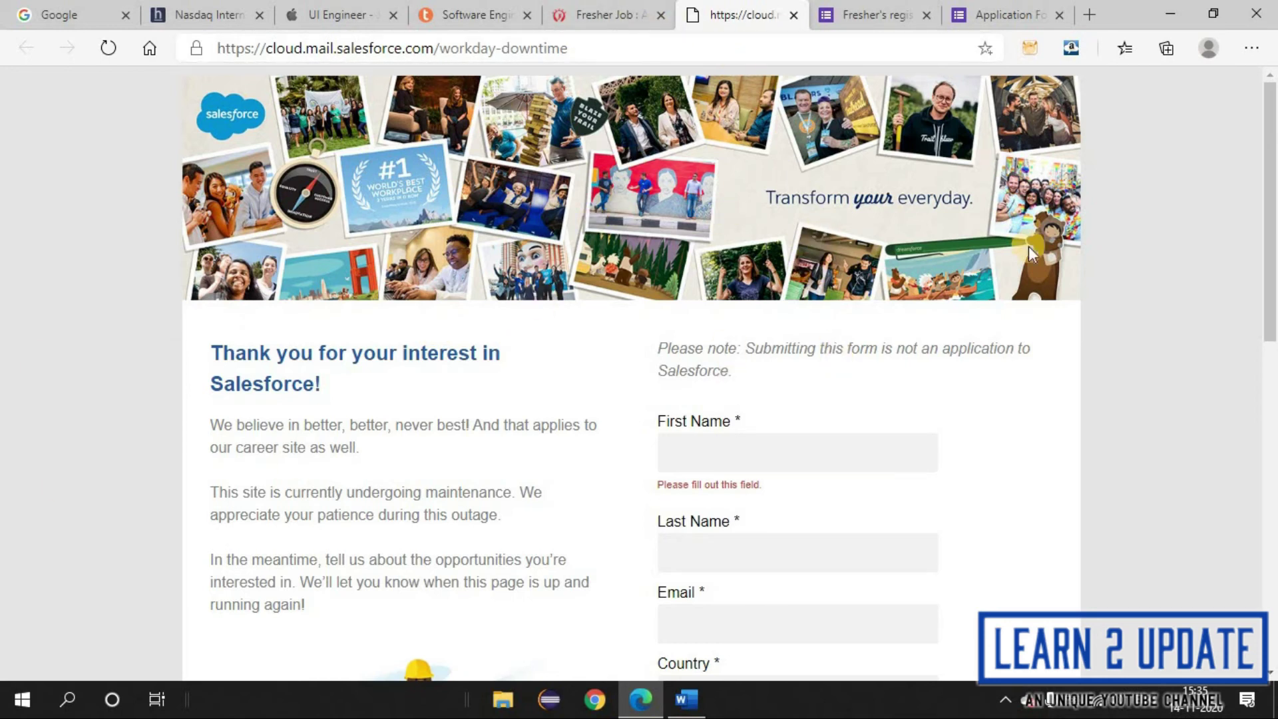
scroll(999, 250, down, 4)
scroll(956, 257, down, 4)
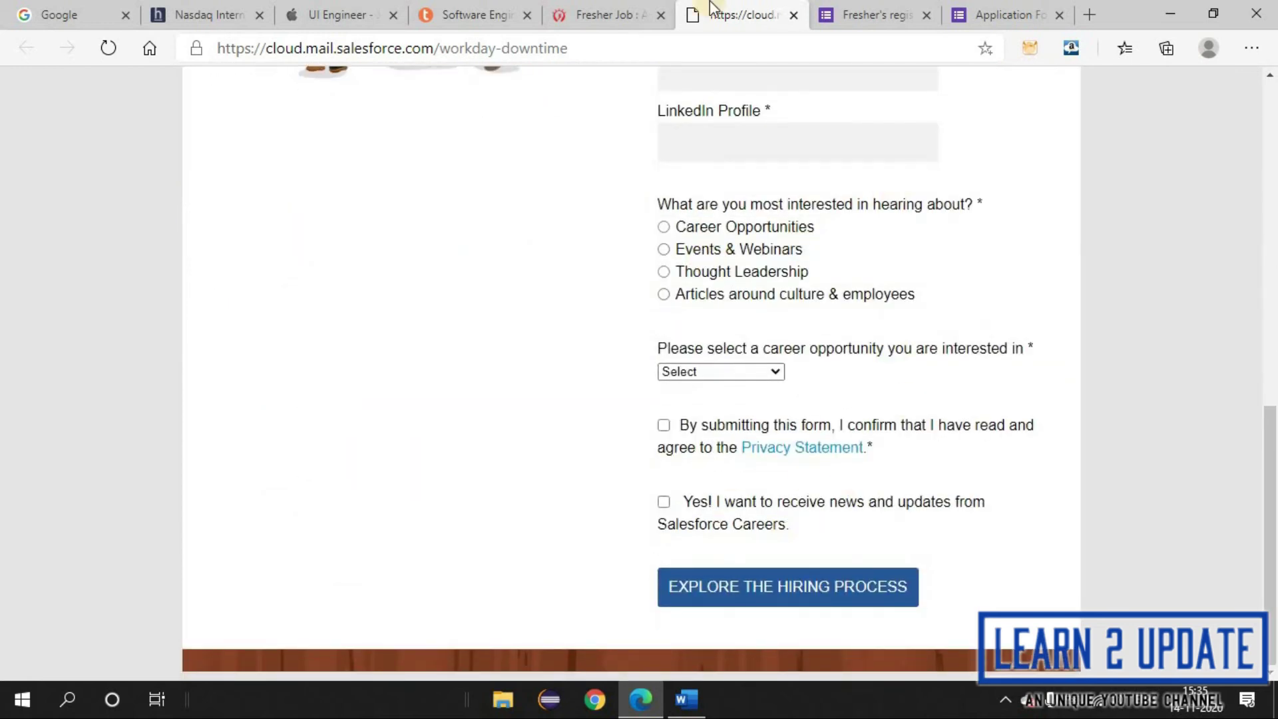
Open the Fresher's registration form - 2020, then bring the Word postings document forward.
click(839, 14)
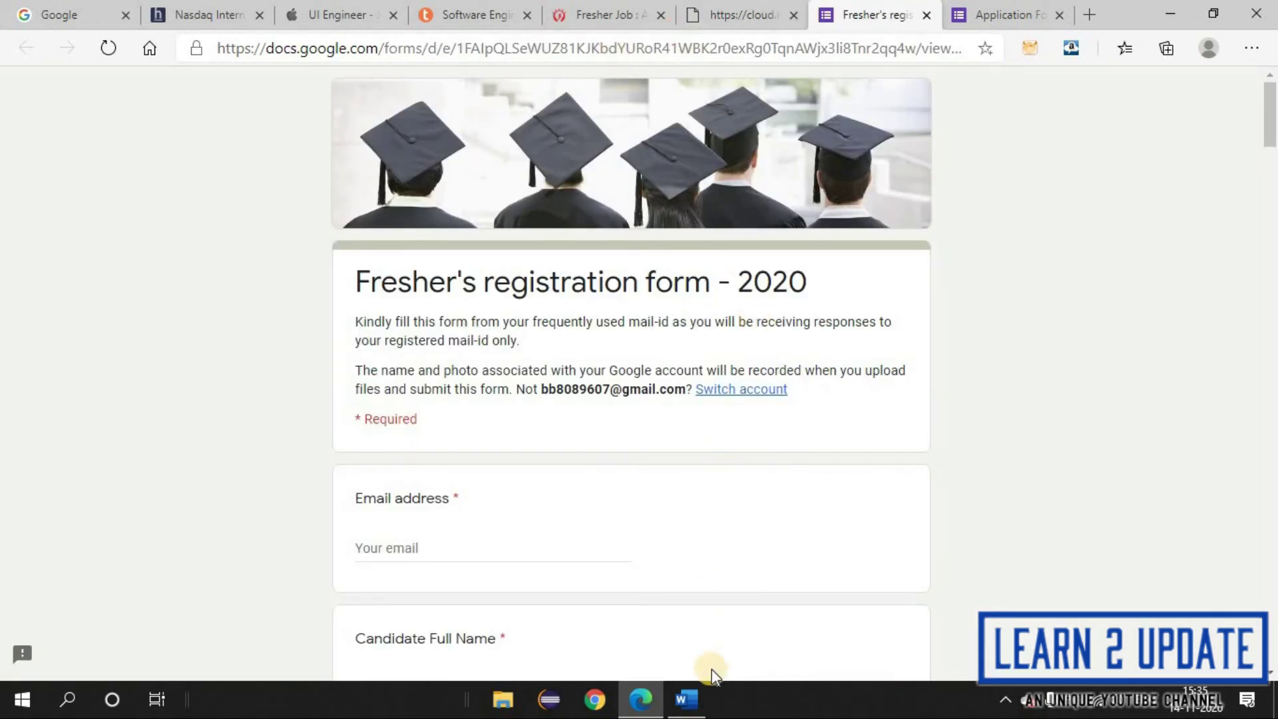
click(685, 700)
scroll(684, 420, down, 3)
scroll(683, 447, down, 3)
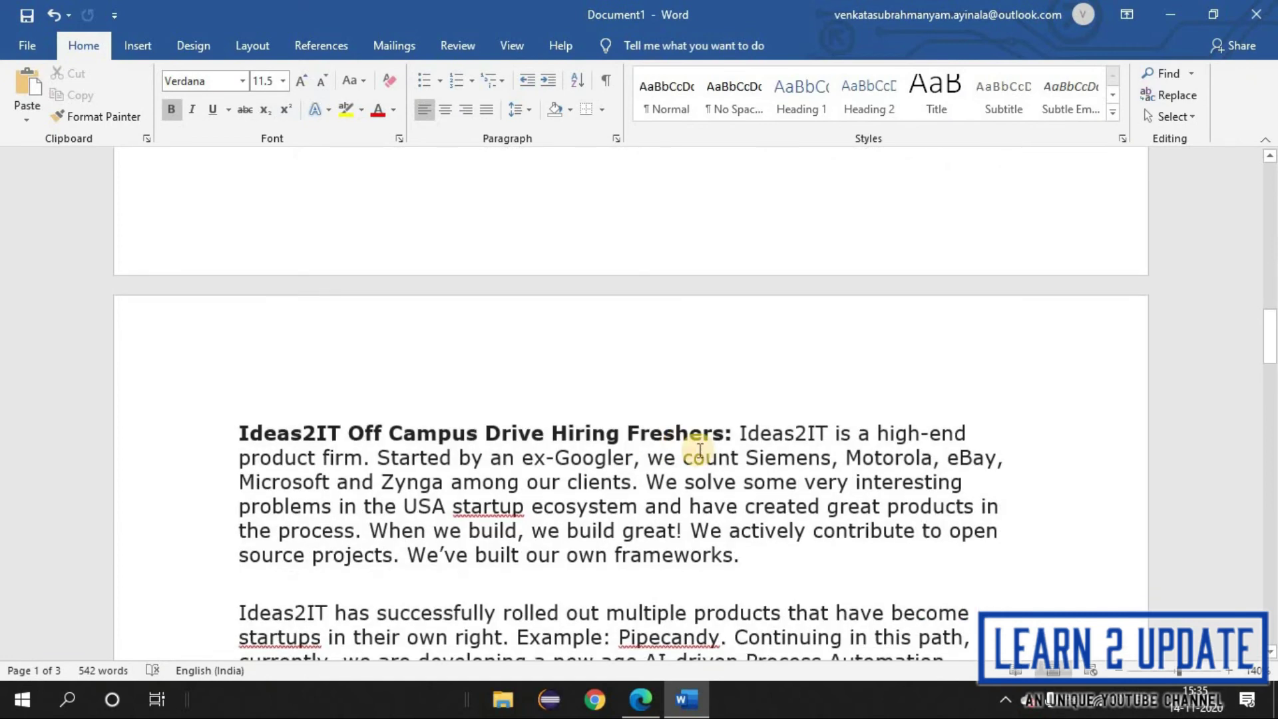
scroll(694, 449, down, 2)
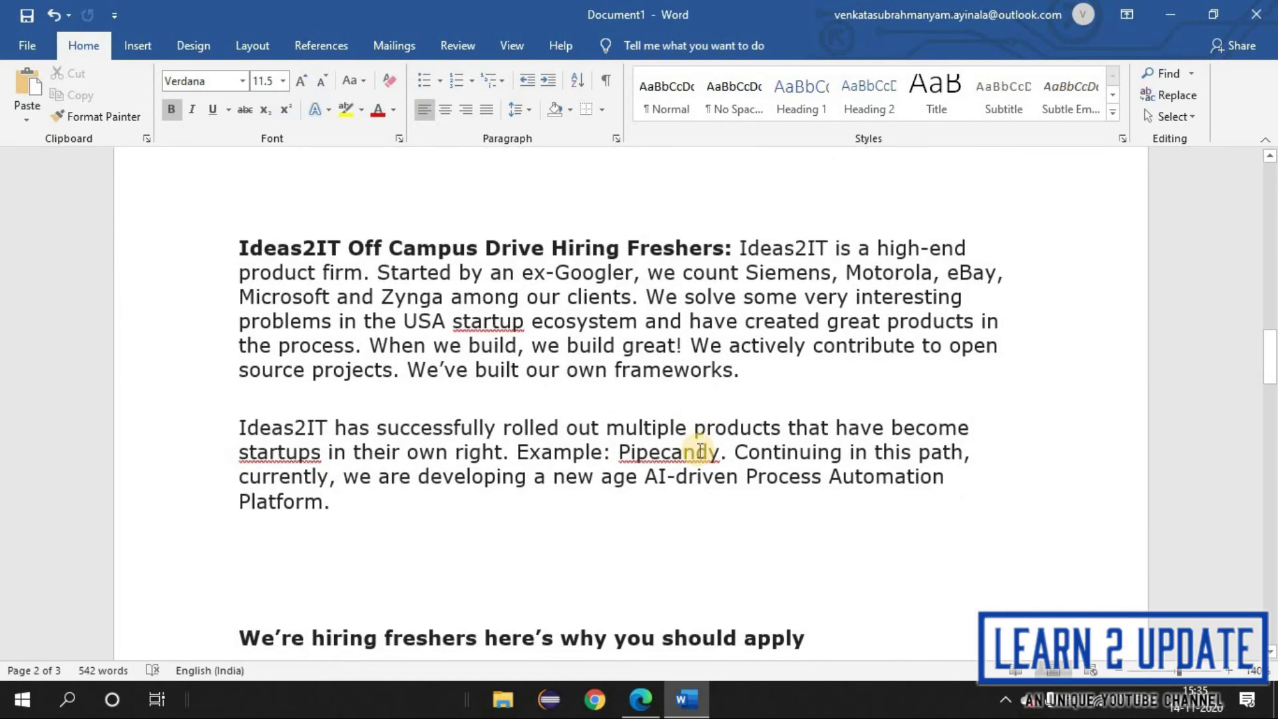
scroll(798, 450, down, 4)
scroll(876, 433, down, 2)
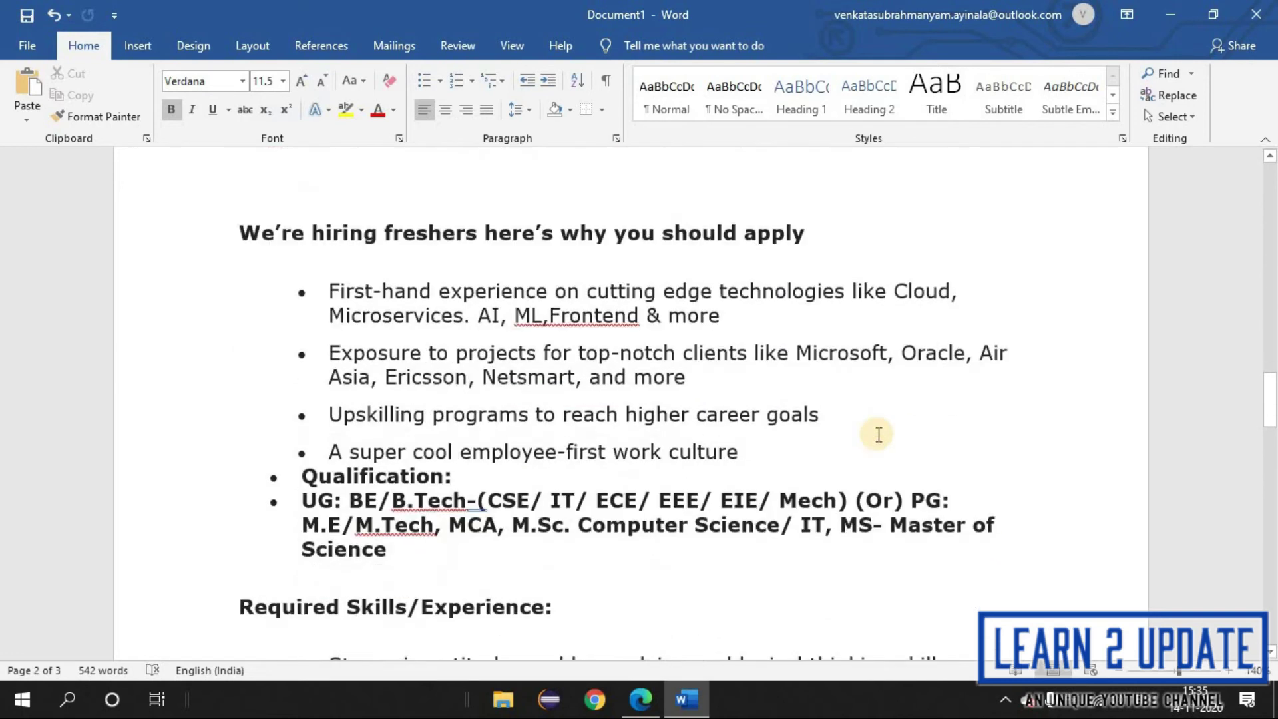
scroll(989, 499, down, 3)
scroll(915, 587, down, 3)
scroll(916, 588, down, 3)
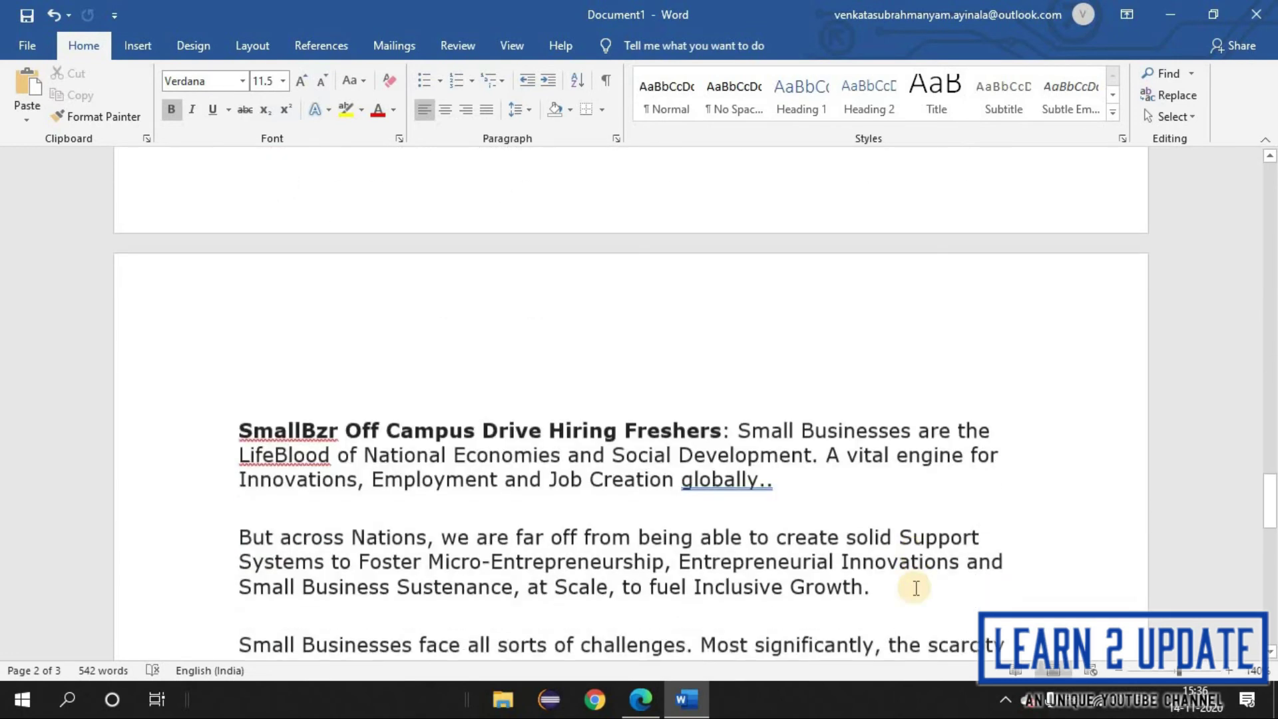
scroll(915, 588, up, 3)
scroll(916, 588, up, 2)
scroll(915, 588, up, 3)
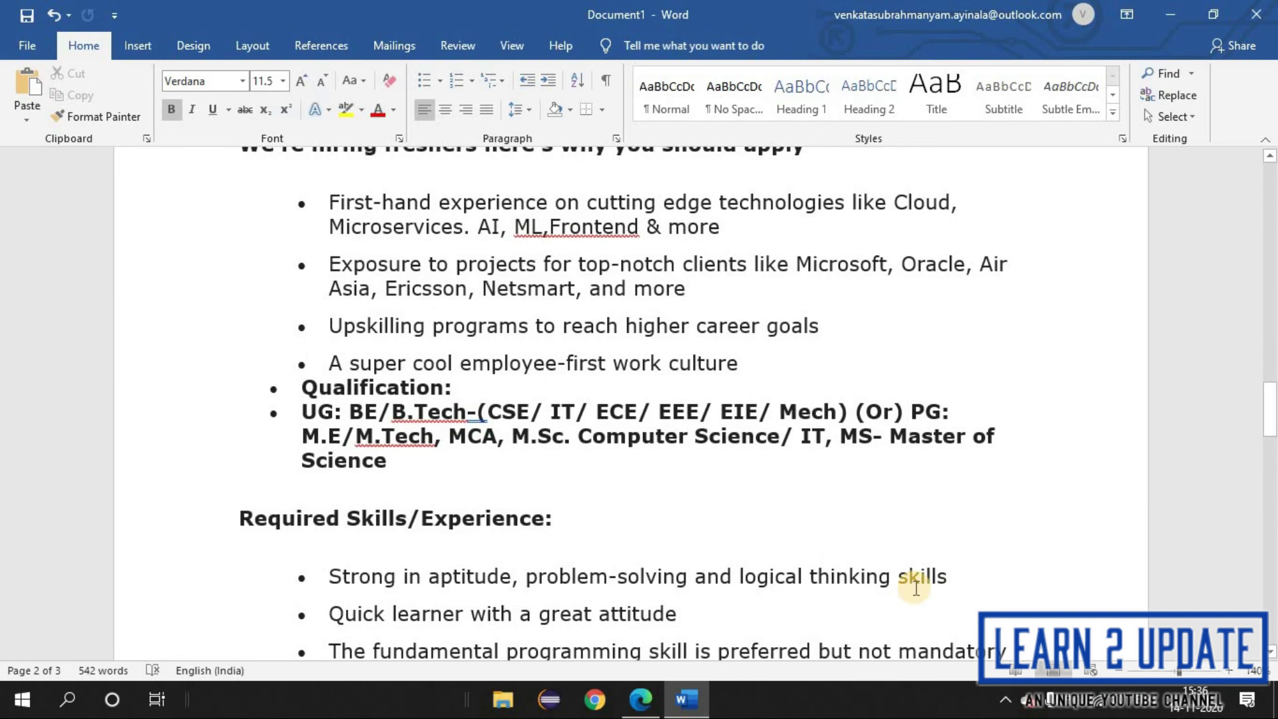
scroll(916, 588, up, 3)
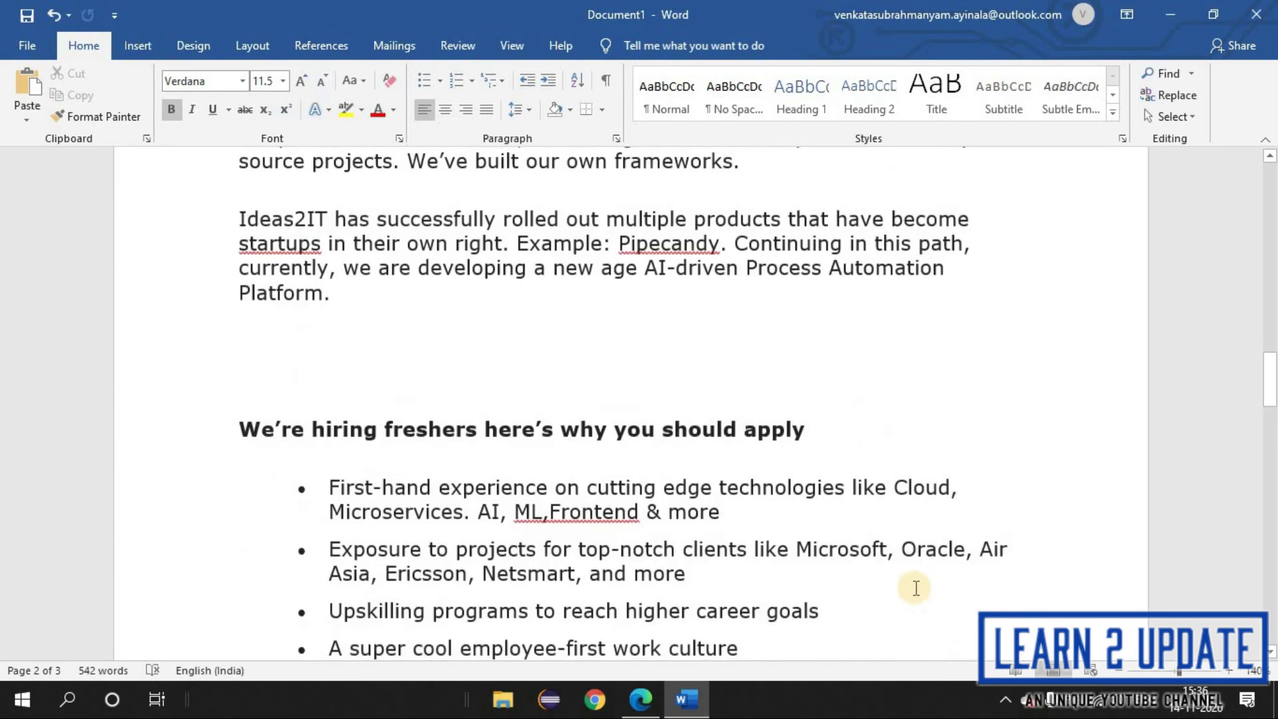
scroll(916, 589, down, 3)
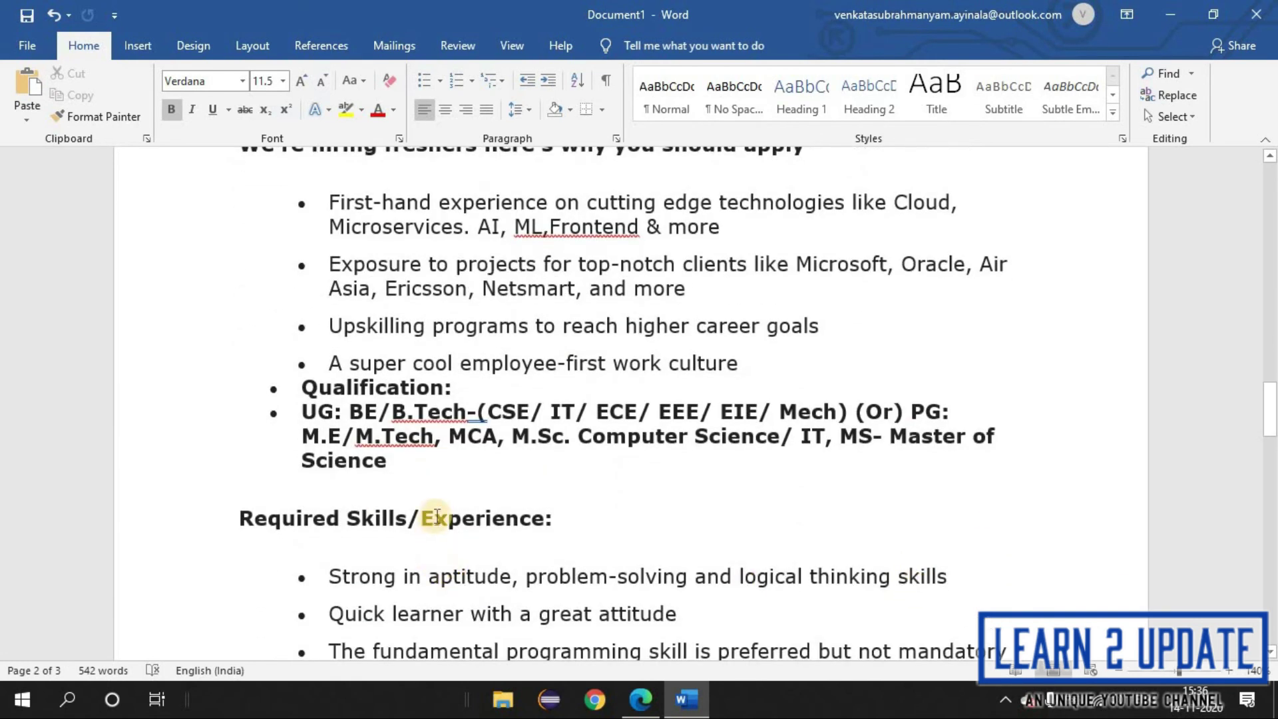
Select the Ideas2IT UG degree list, BE/B.Tech through Science, then return to Edge.
triple_click(360, 411)
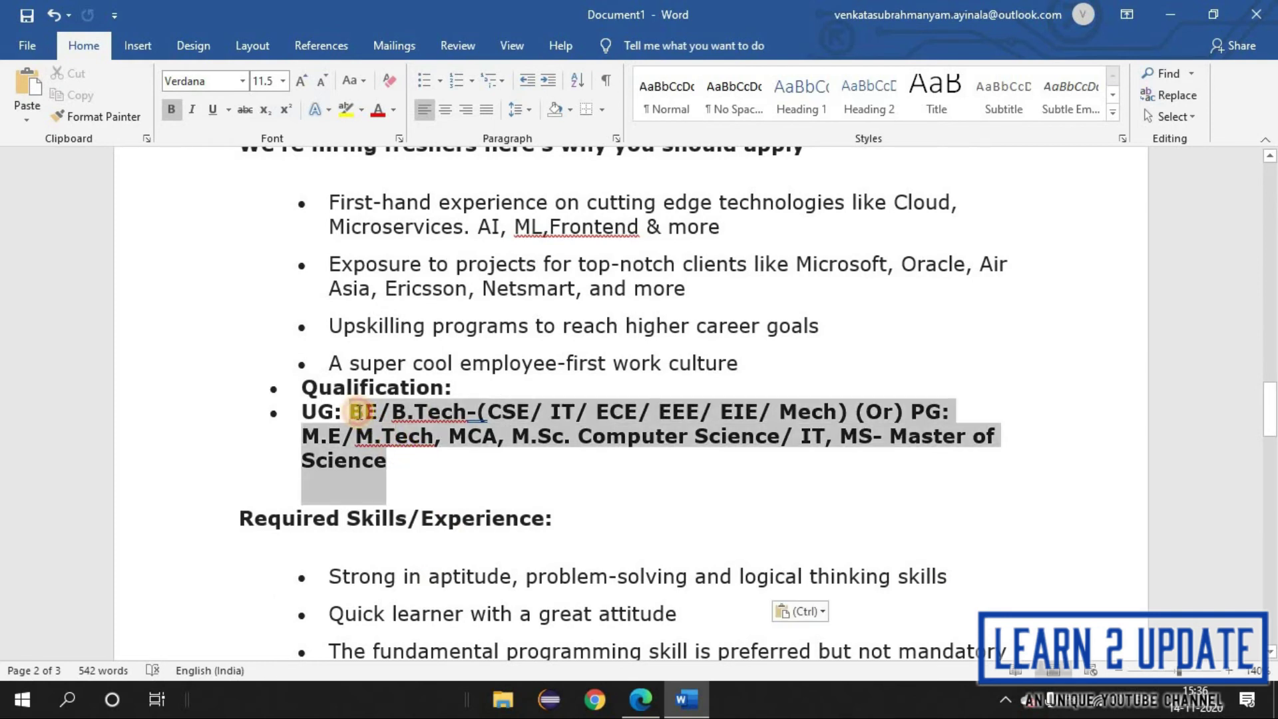
drag(362, 412, 668, 474)
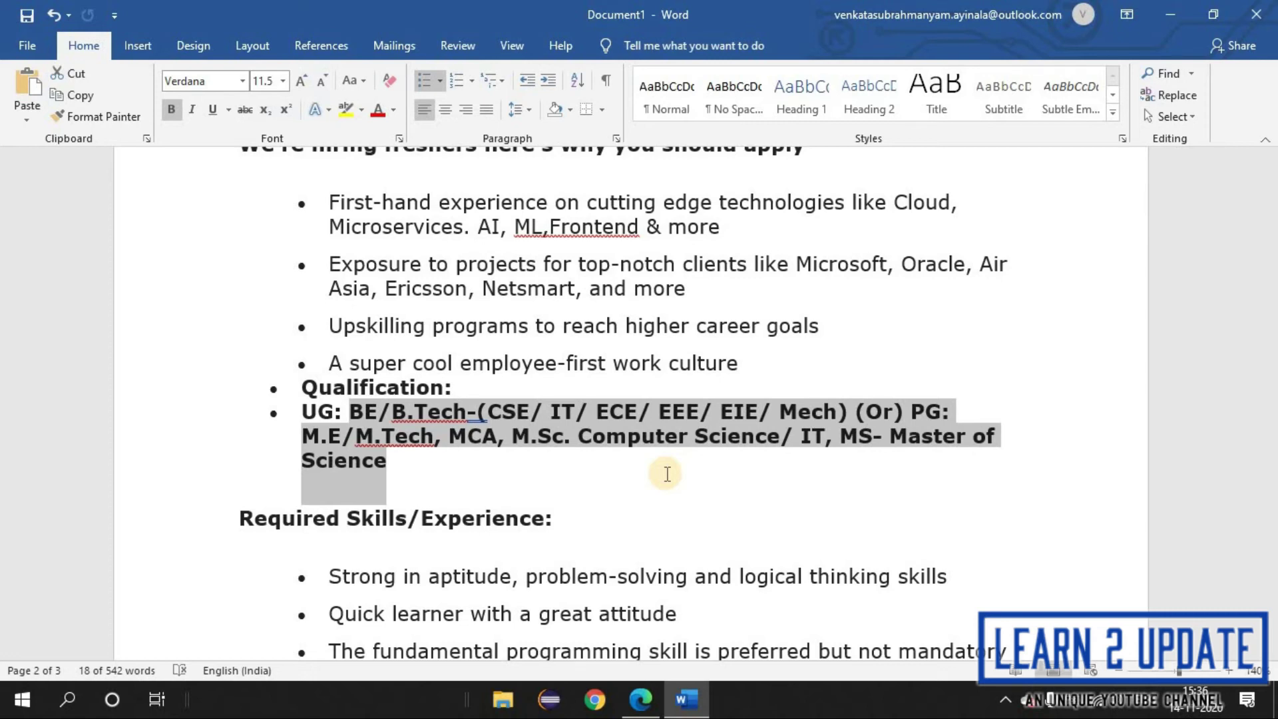
scroll(1007, 497, up, 3)
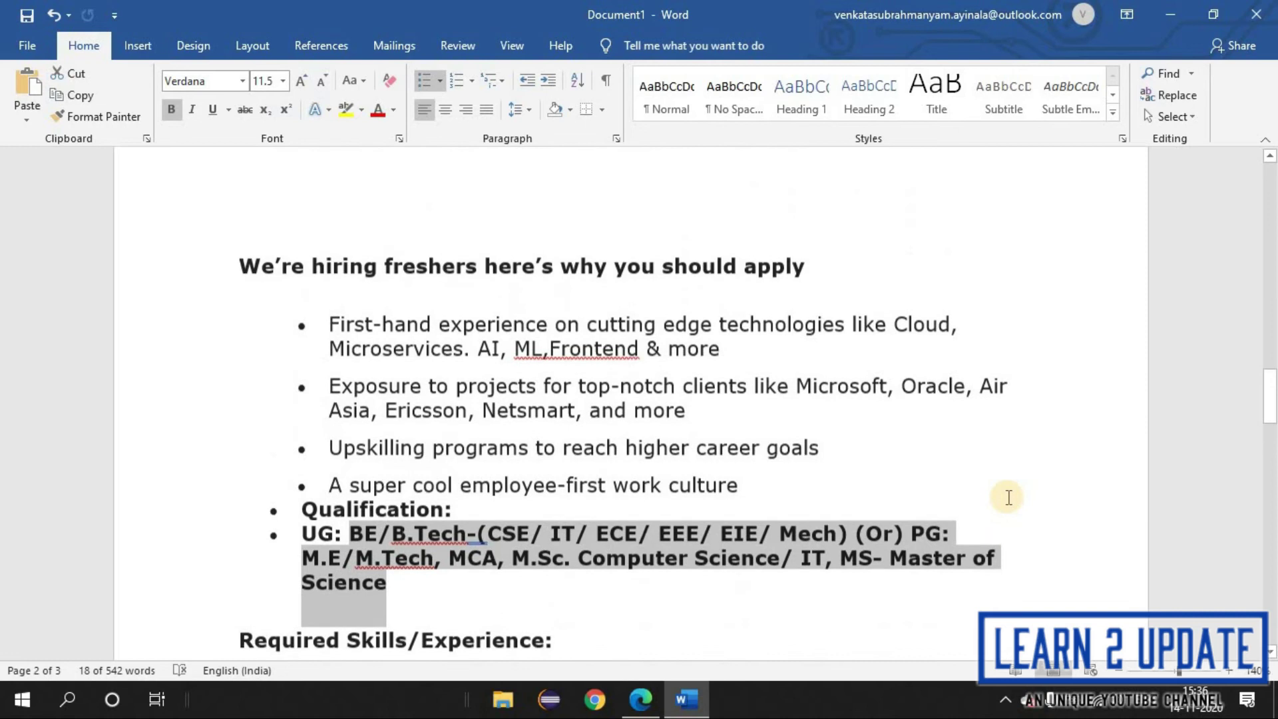
scroll(1007, 495, down, 1)
scroll(1005, 494, down, 6)
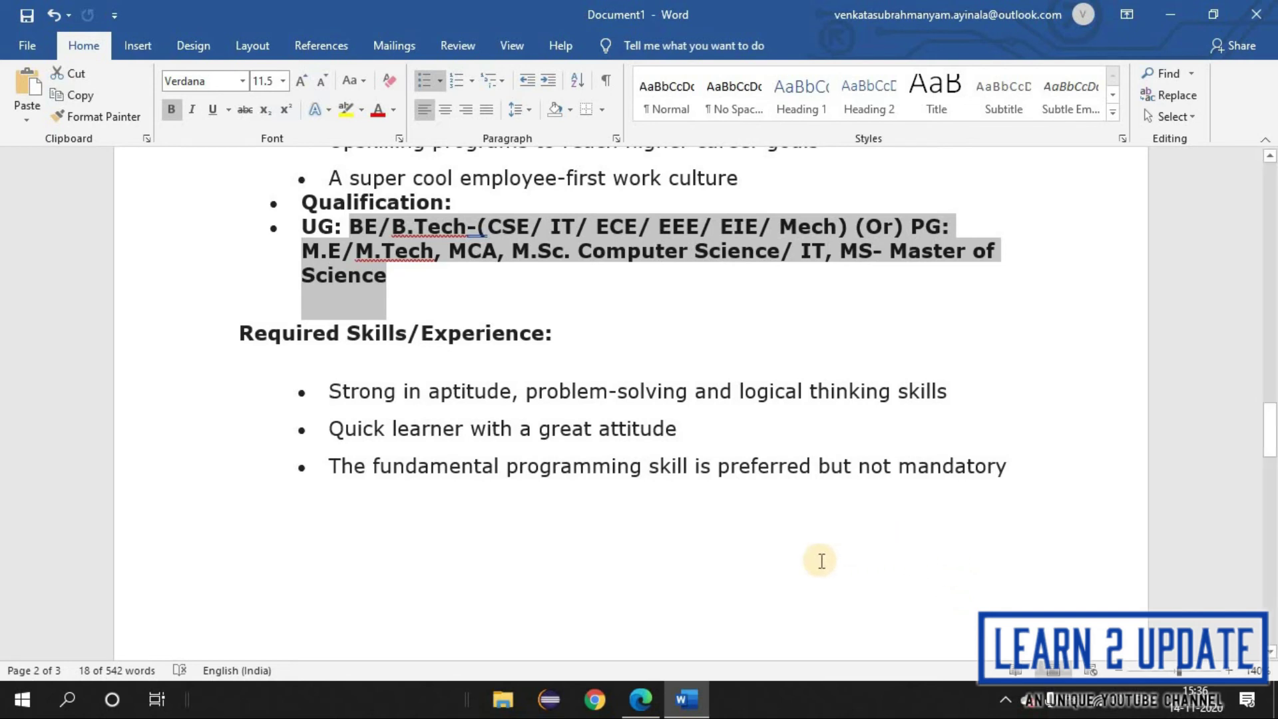
scroll(821, 560, down, 3)
scroll(820, 560, up, 6)
scroll(820, 559, up, 4)
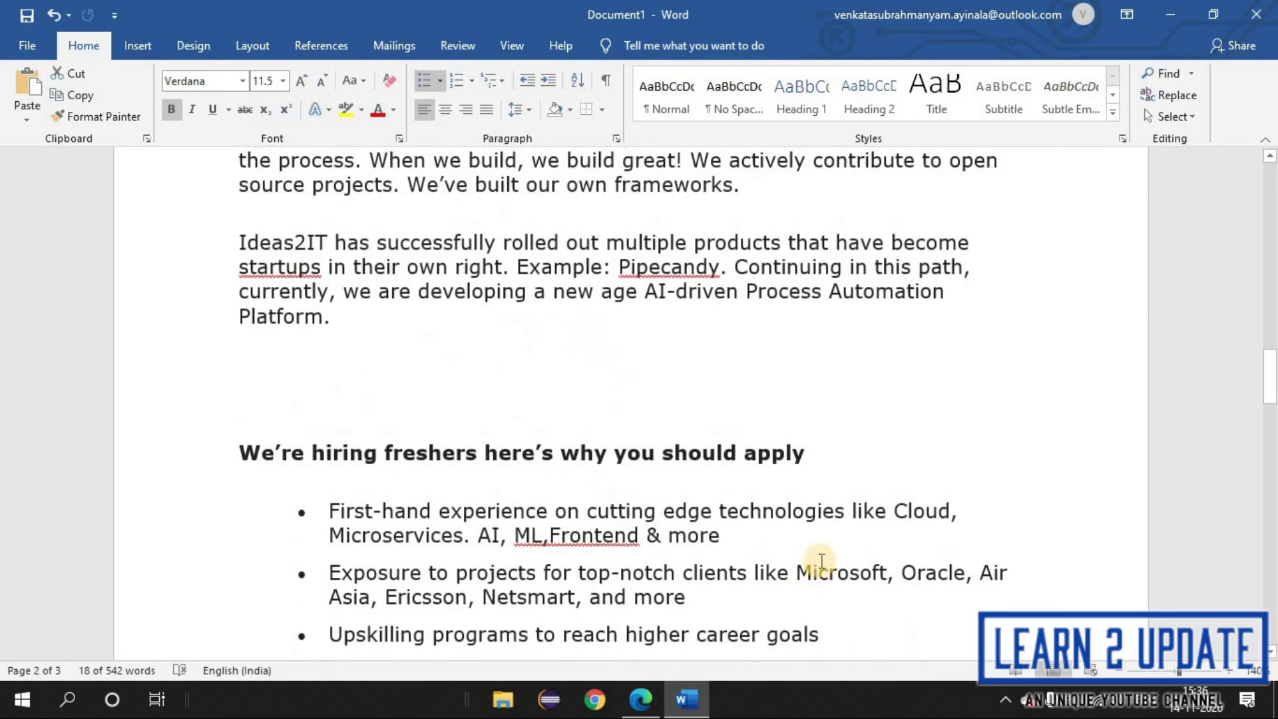
scroll(809, 560, up, 4)
scroll(798, 560, up, 1)
scroll(798, 560, down, 1)
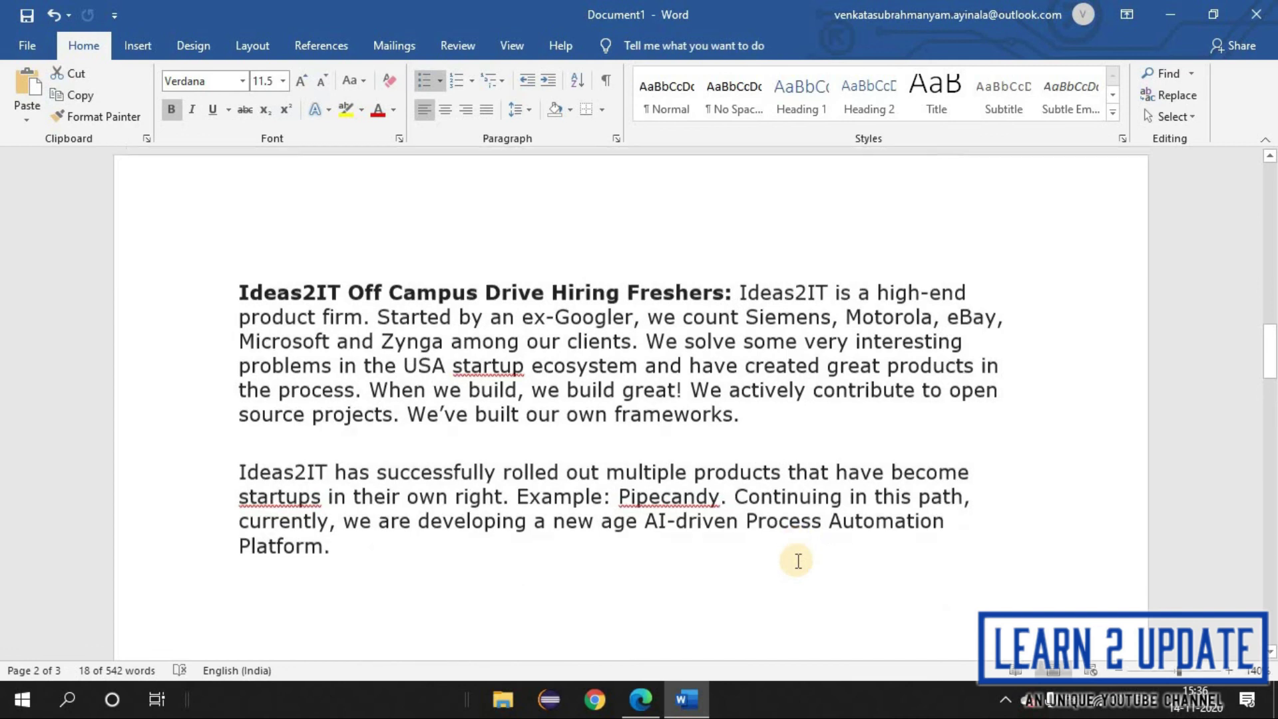
scroll(799, 560, down, 4)
scroll(798, 560, down, 4)
scroll(798, 561, down, 3)
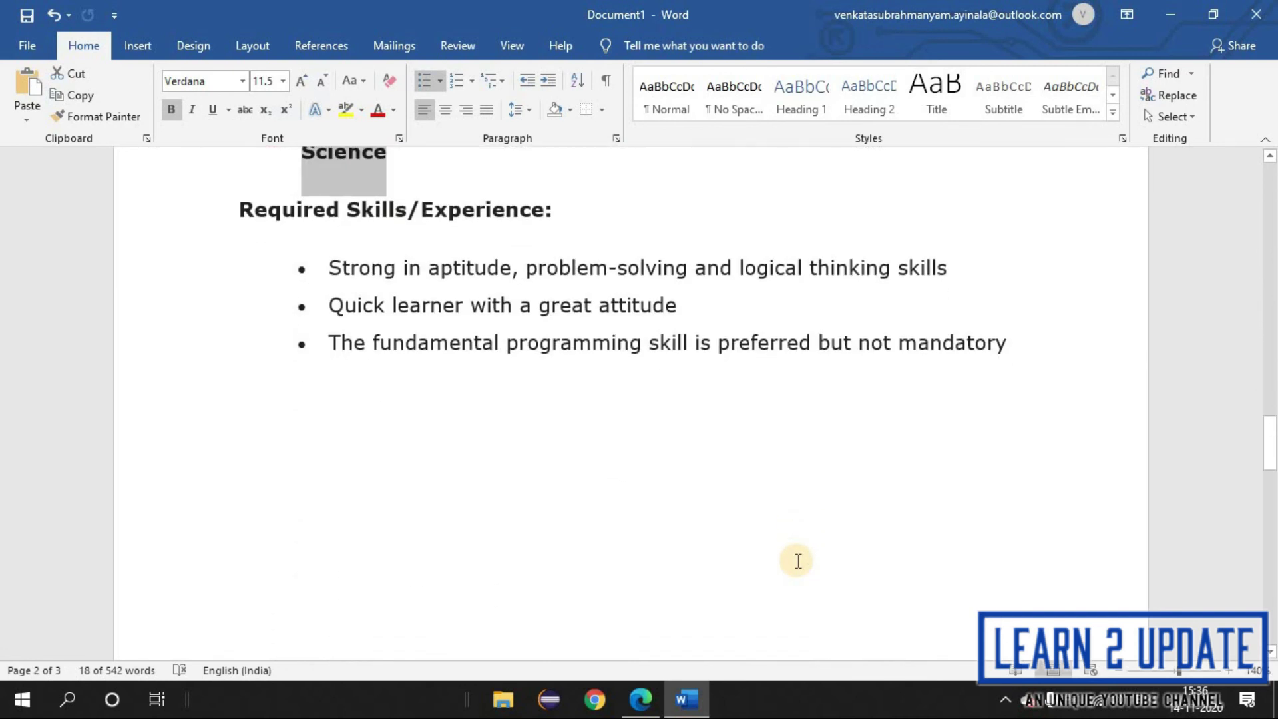
click(643, 697)
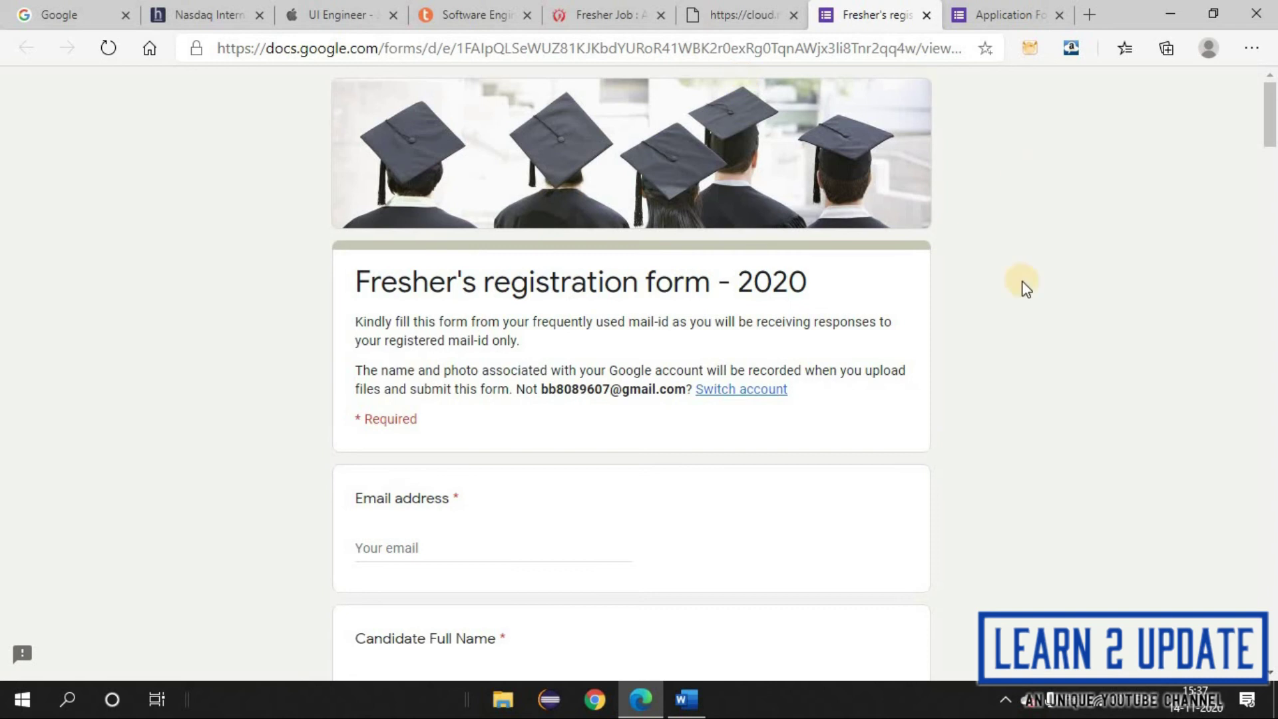
scroll(1021, 286, down, 4)
scroll(910, 345, down, 5)
scroll(910, 352, down, 5)
scroll(818, 363, down, 5)
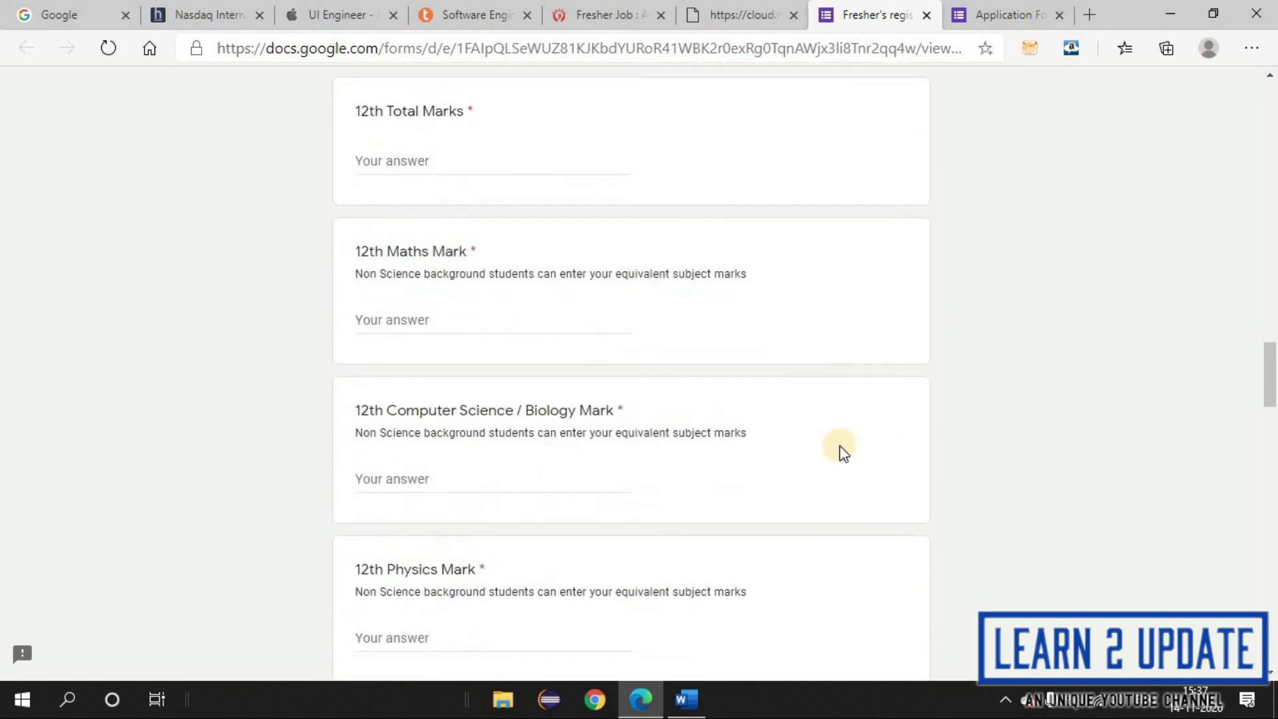
scroll(842, 450, down, 5)
scroll(936, 456, down, 5)
scroll(939, 429, down, 5)
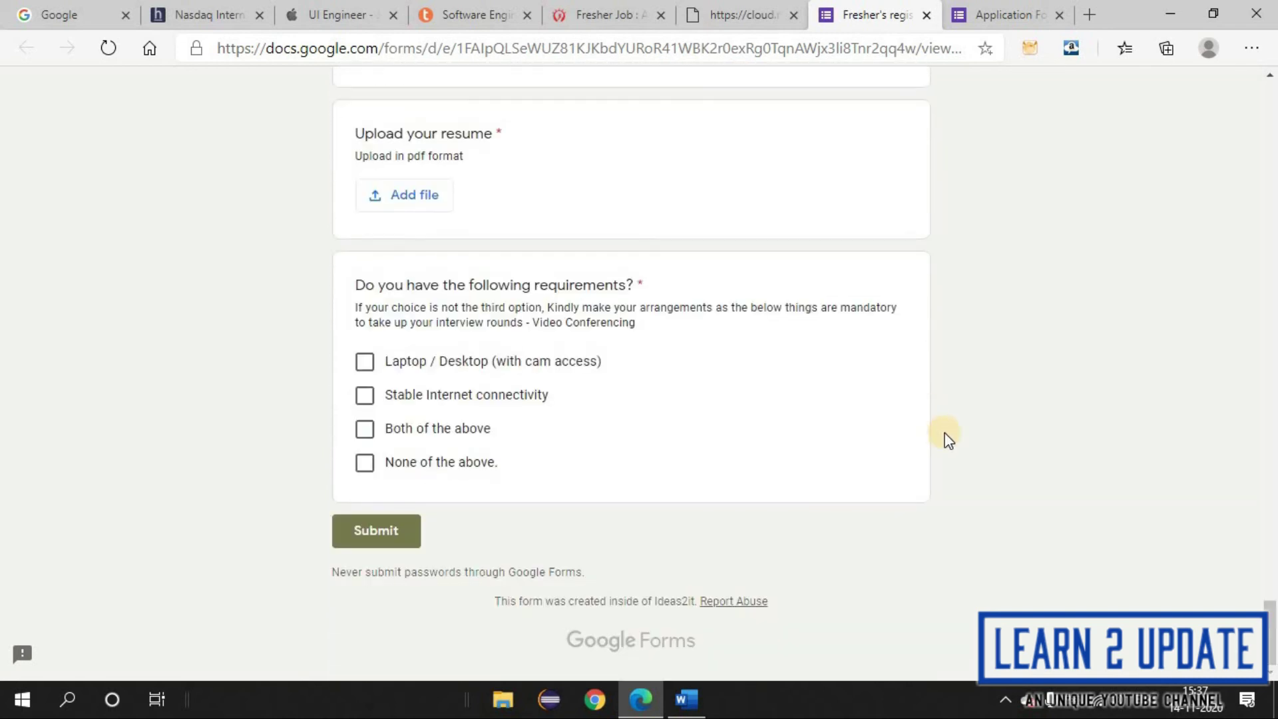
Open the SmallBzr application form, then minimize Edge to show the Word posting.
click(958, 13)
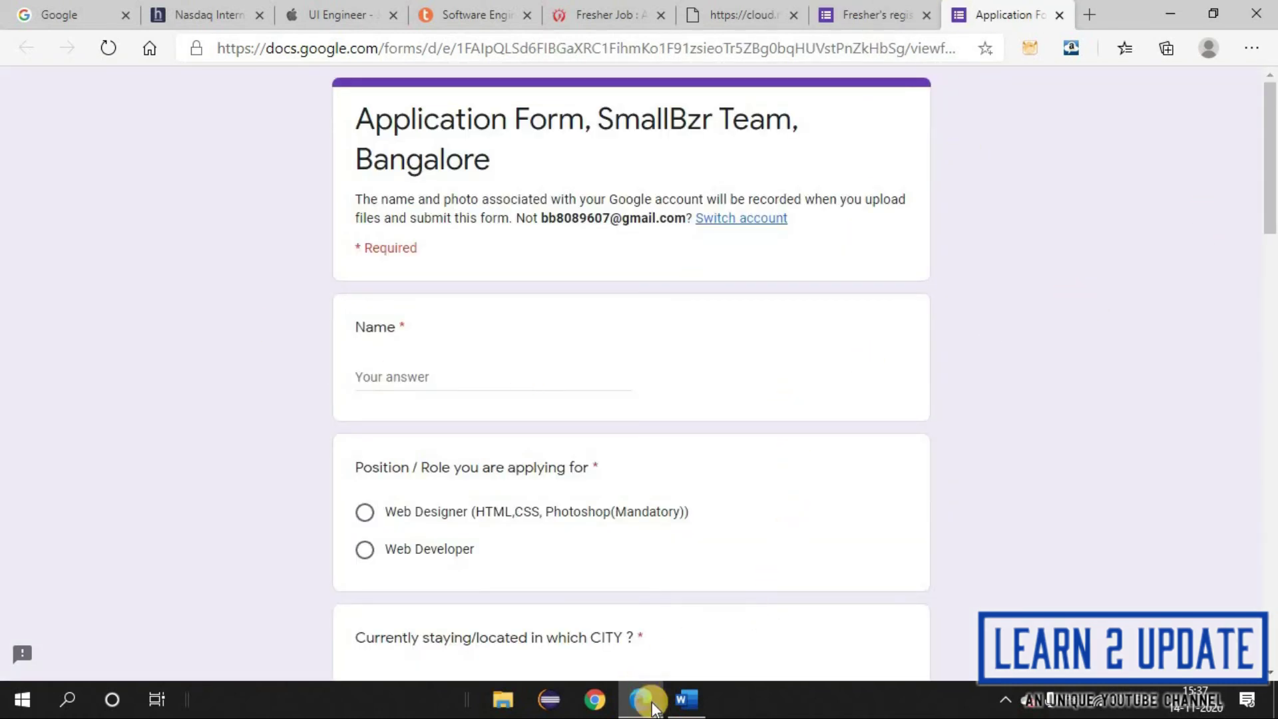
click(651, 708)
scroll(721, 571, up, 5)
scroll(759, 539, up, 5)
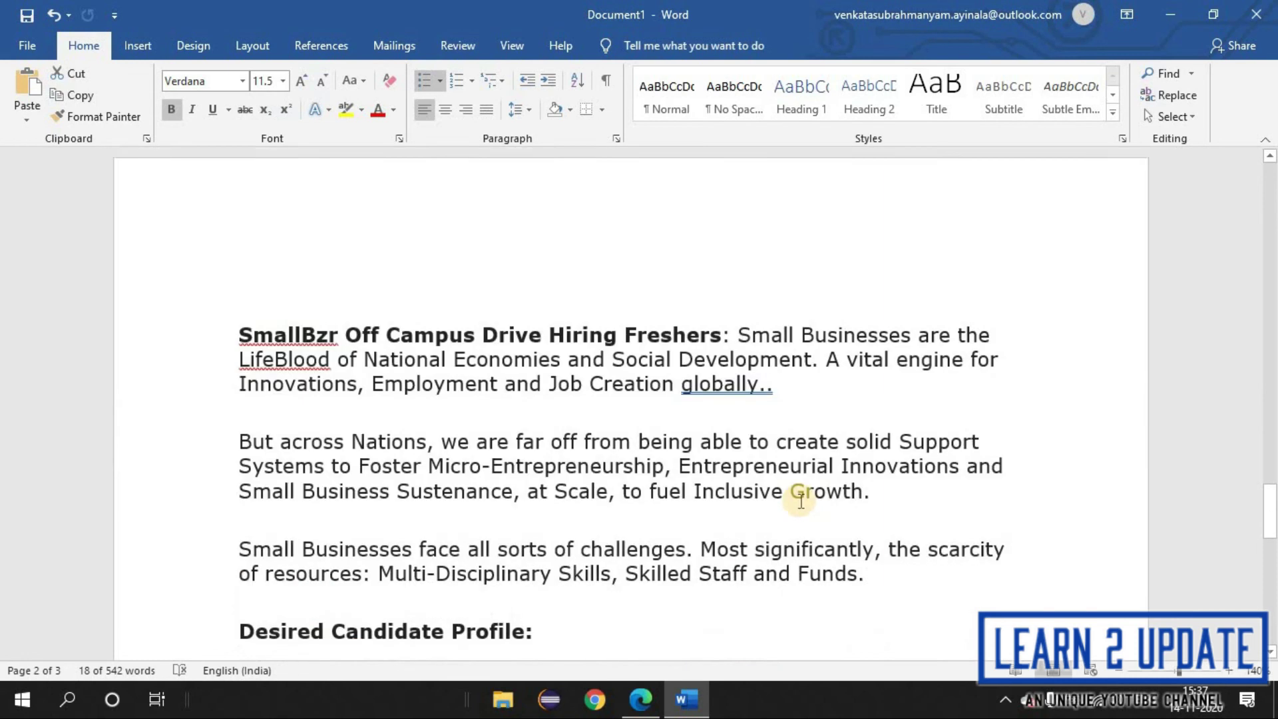
scroll(801, 501, down, 2)
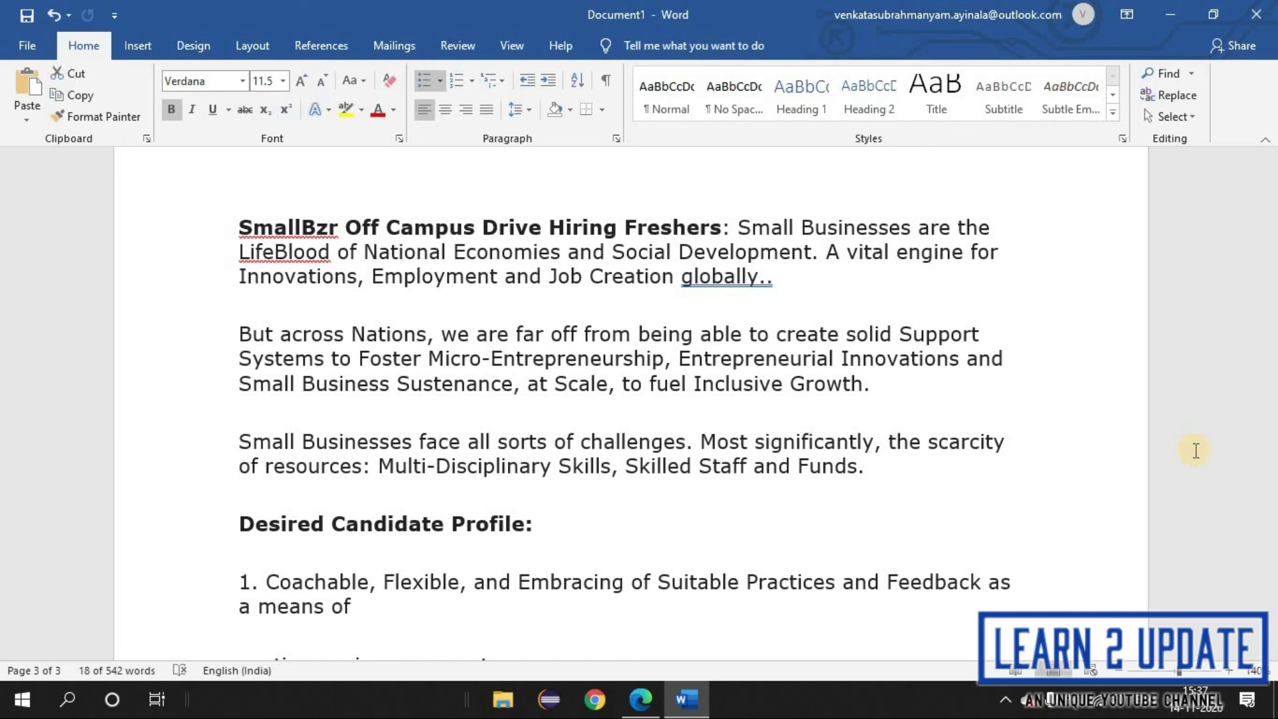
scroll(1087, 440, down, 2)
scroll(1088, 439, down, 1)
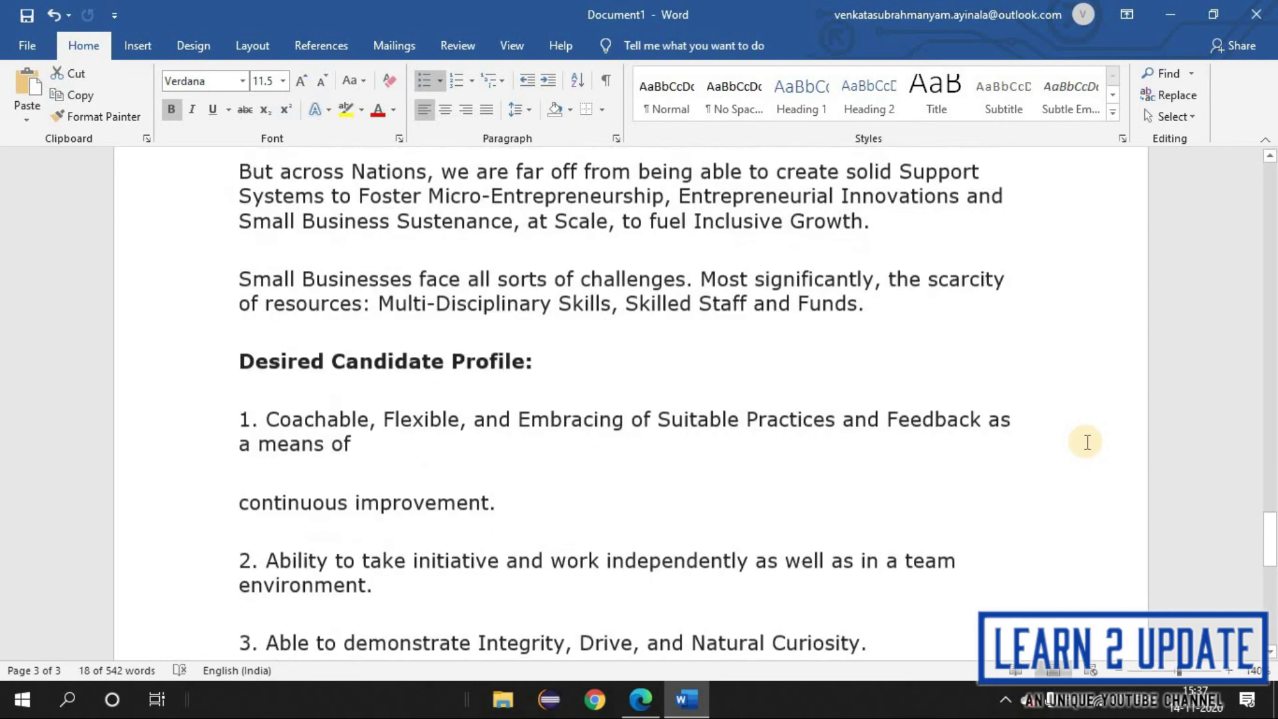
scroll(1087, 439, down, 1)
scroll(1087, 439, down, 1)
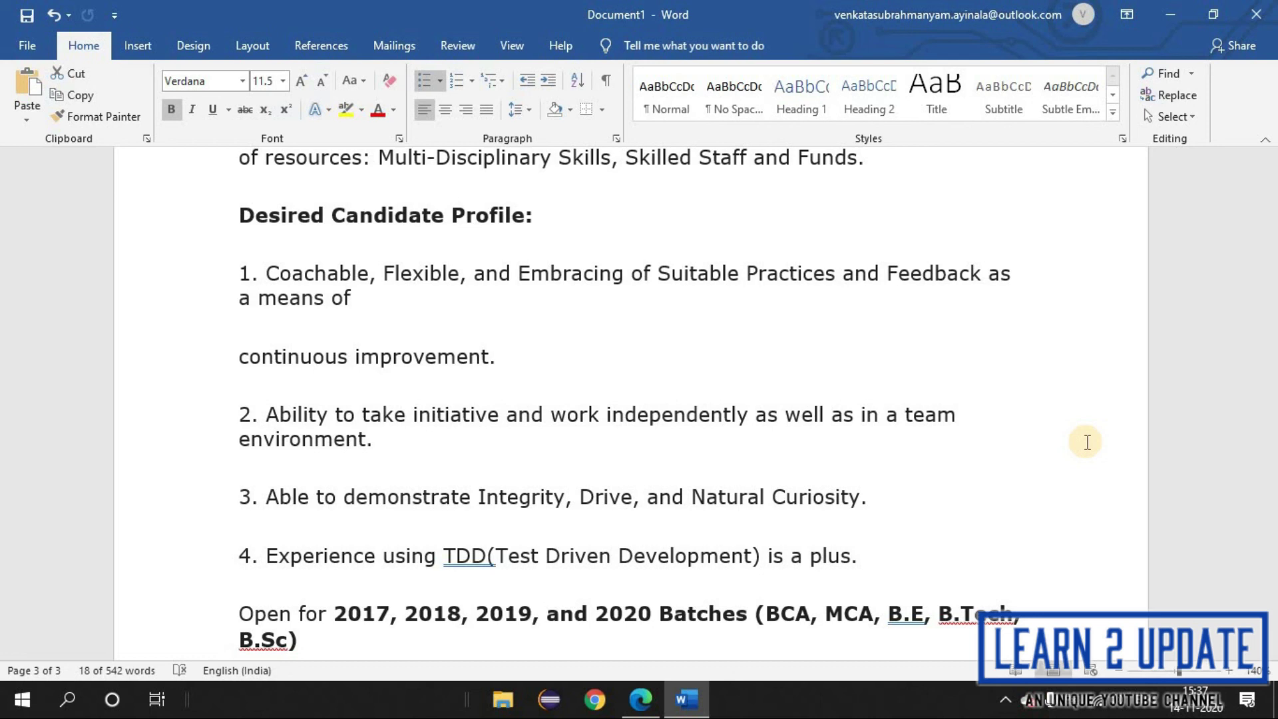
scroll(1086, 441, down, 2)
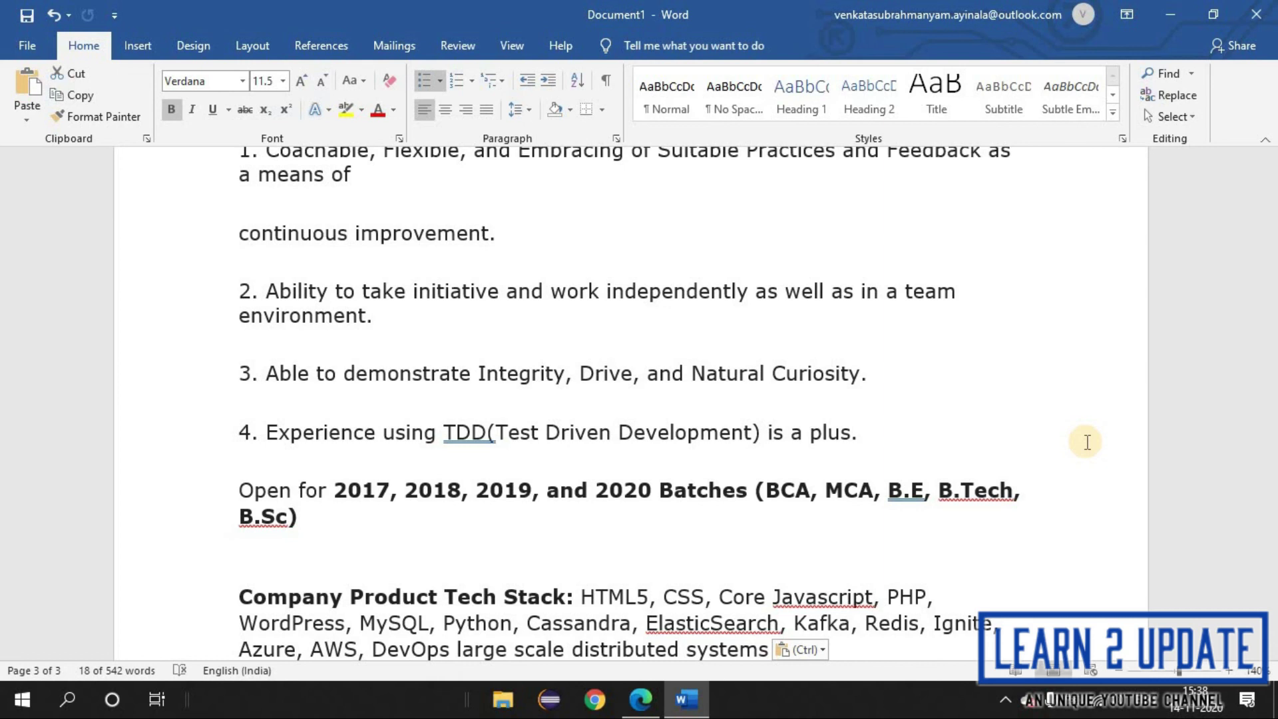
scroll(1086, 442, down, 3)
scroll(1086, 441, down, 3)
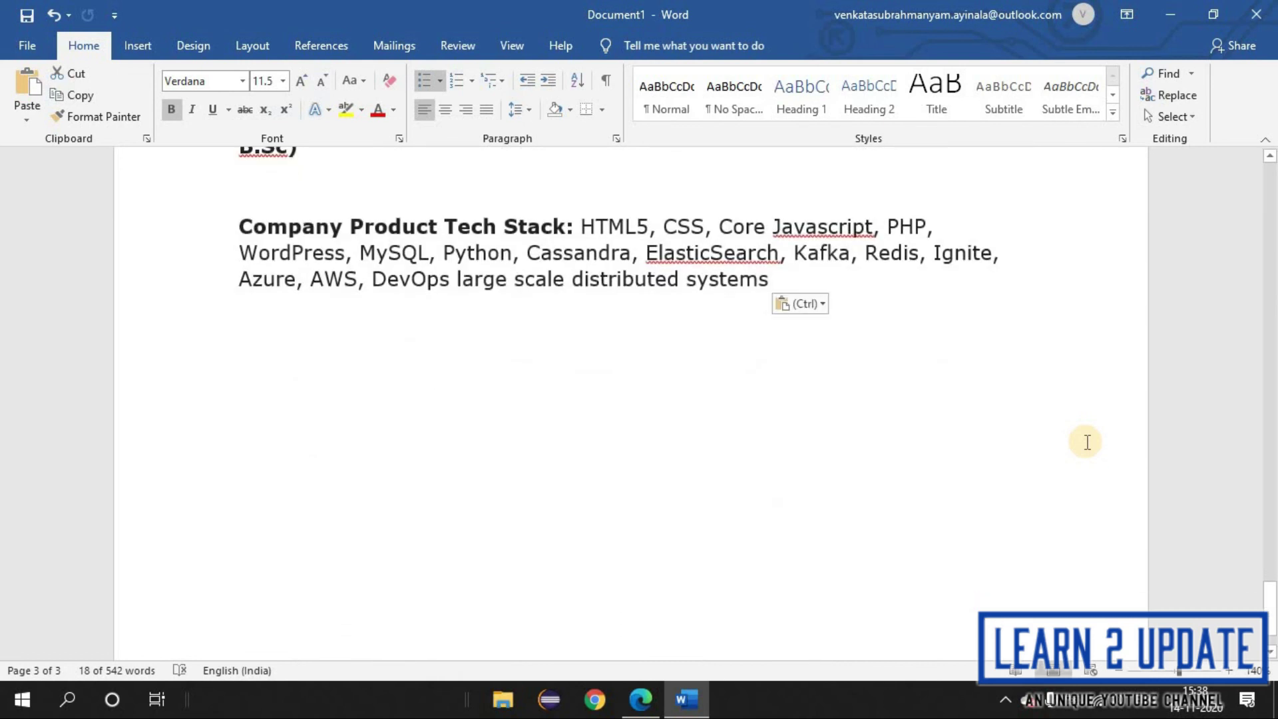
scroll(769, 260, down, 1)
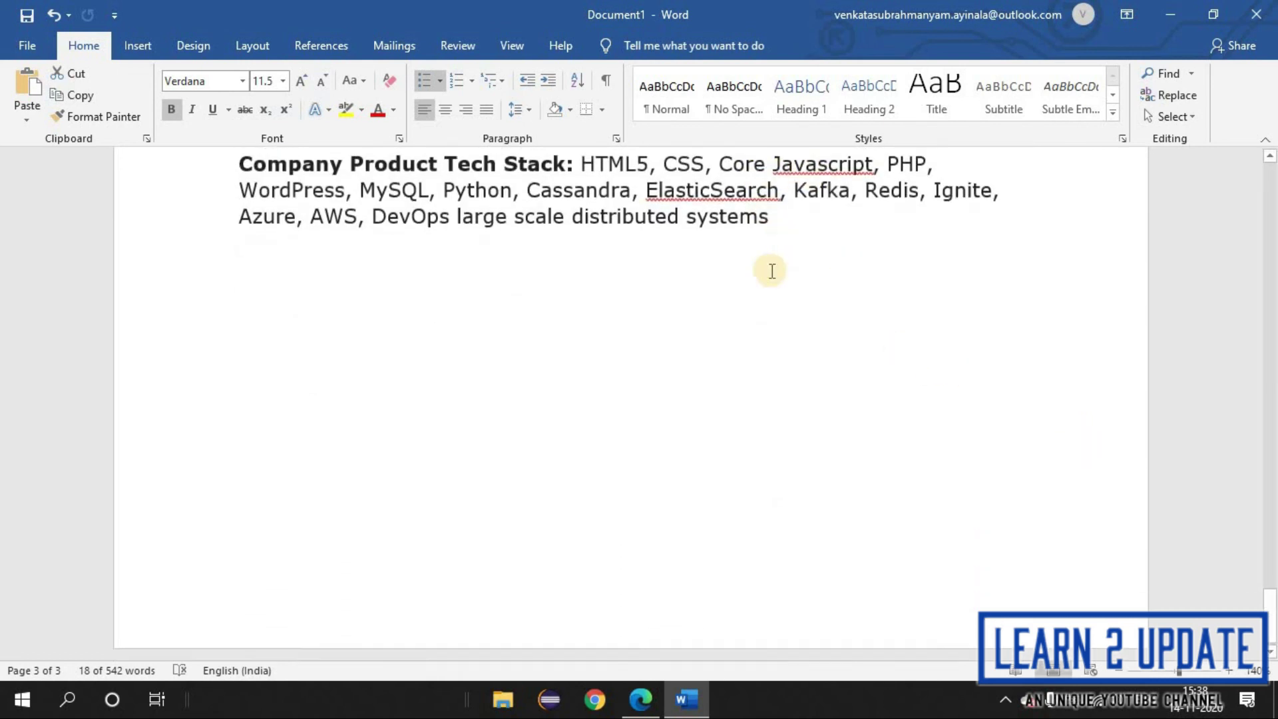
scroll(765, 300, up, 6)
scroll(764, 365, down, 2)
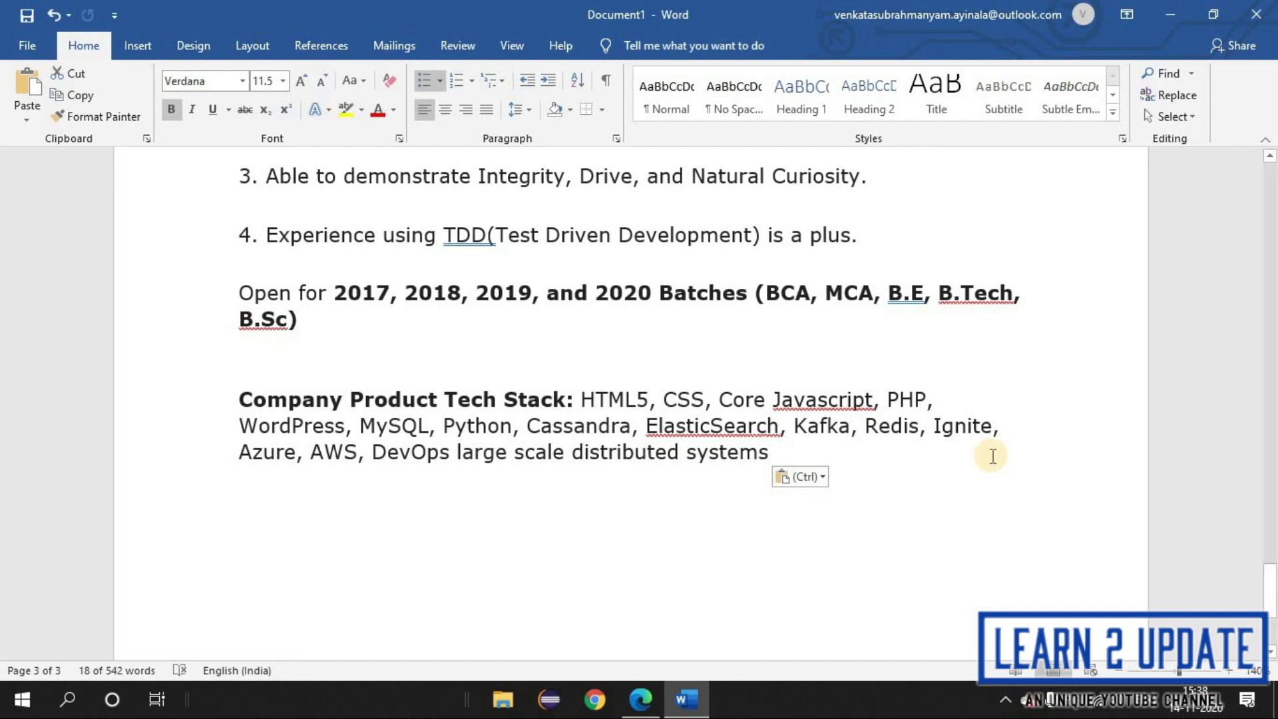
Bring the SmallBzr Team, Bangalore application form in Edge in front of Word.
click(640, 699)
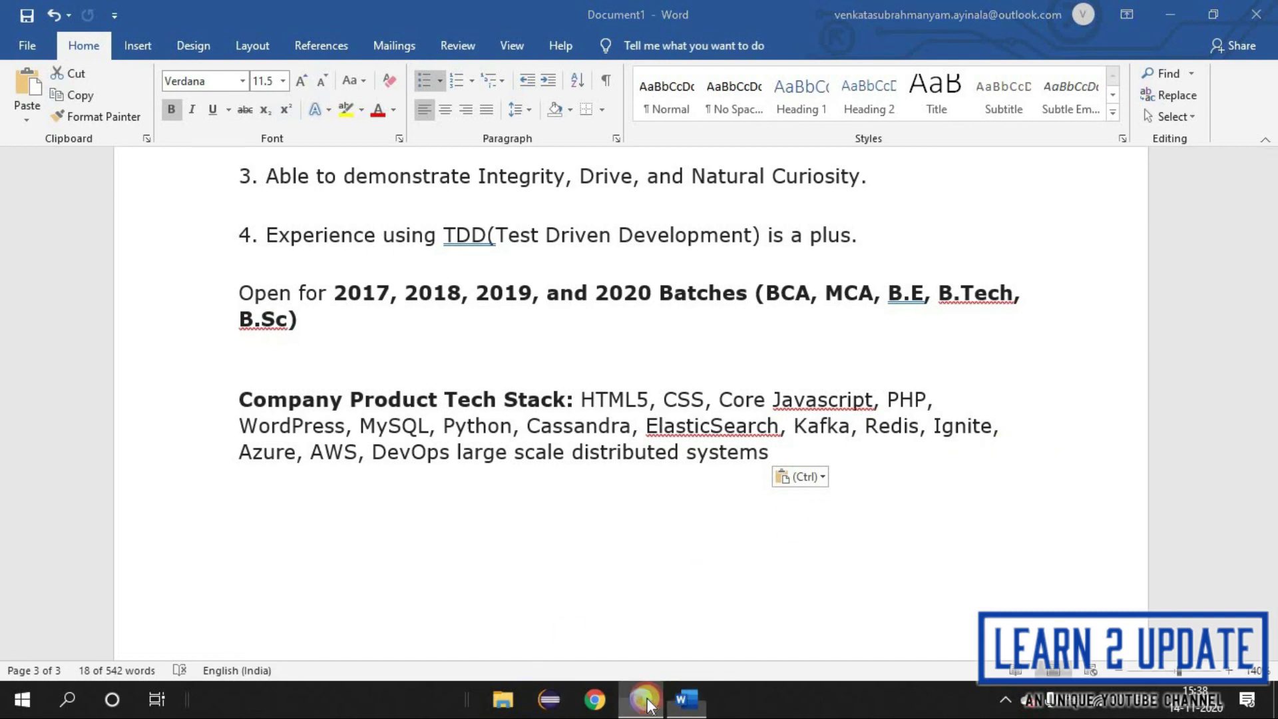